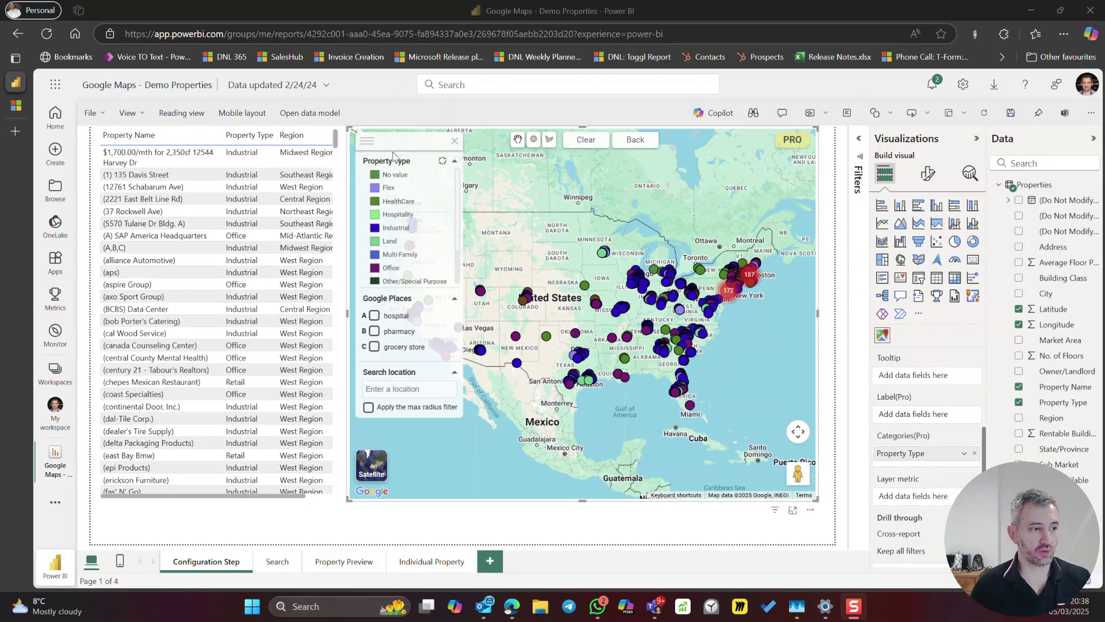
Step: Collapse the property type legend and open the map visual's Pro Configuration settings
left_click(368, 141)
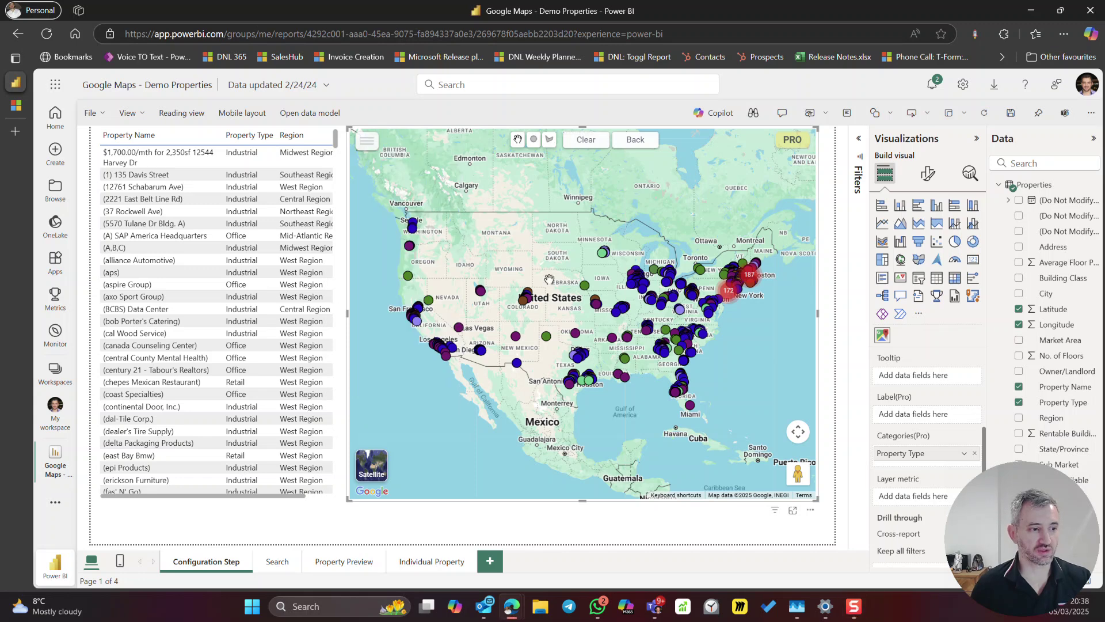
left_click(792, 141)
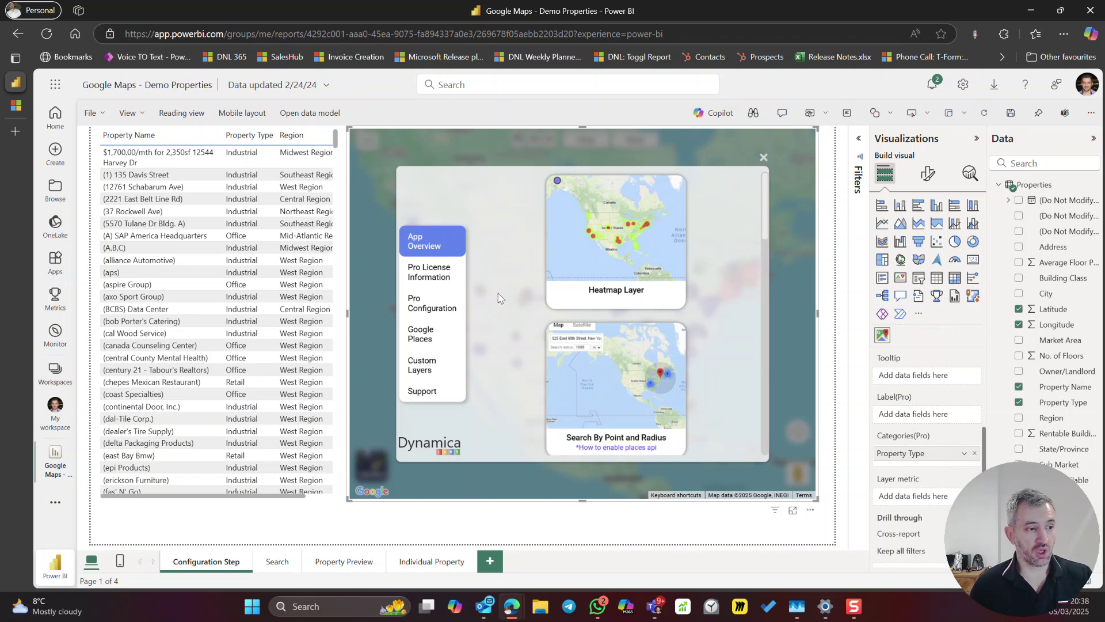
scroll(581, 280, "down", 5)
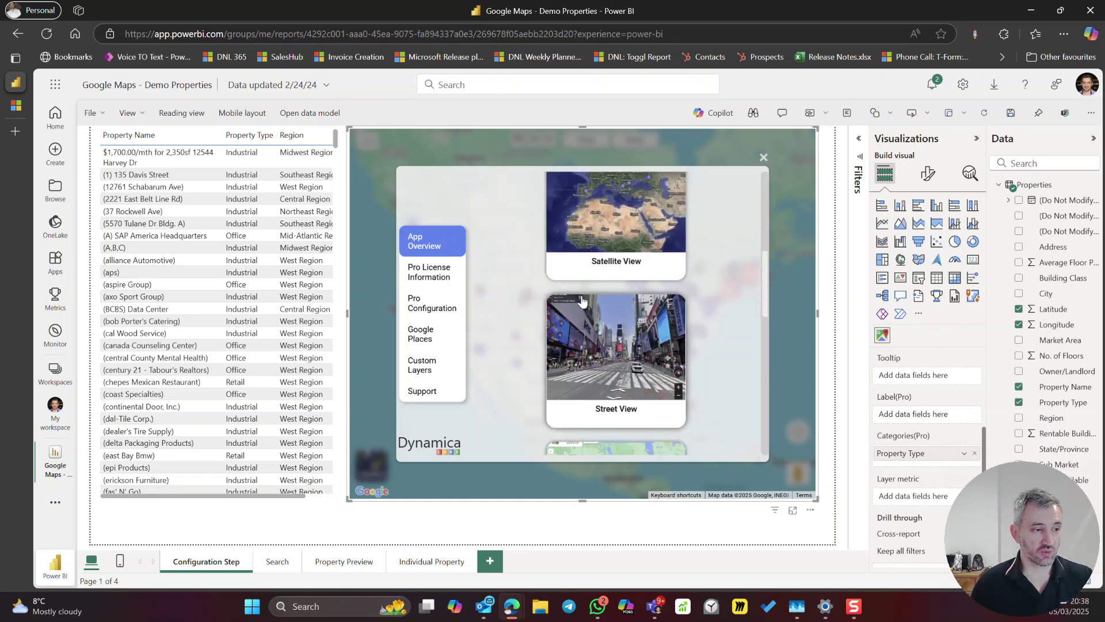
scroll(581, 299, "down", 4)
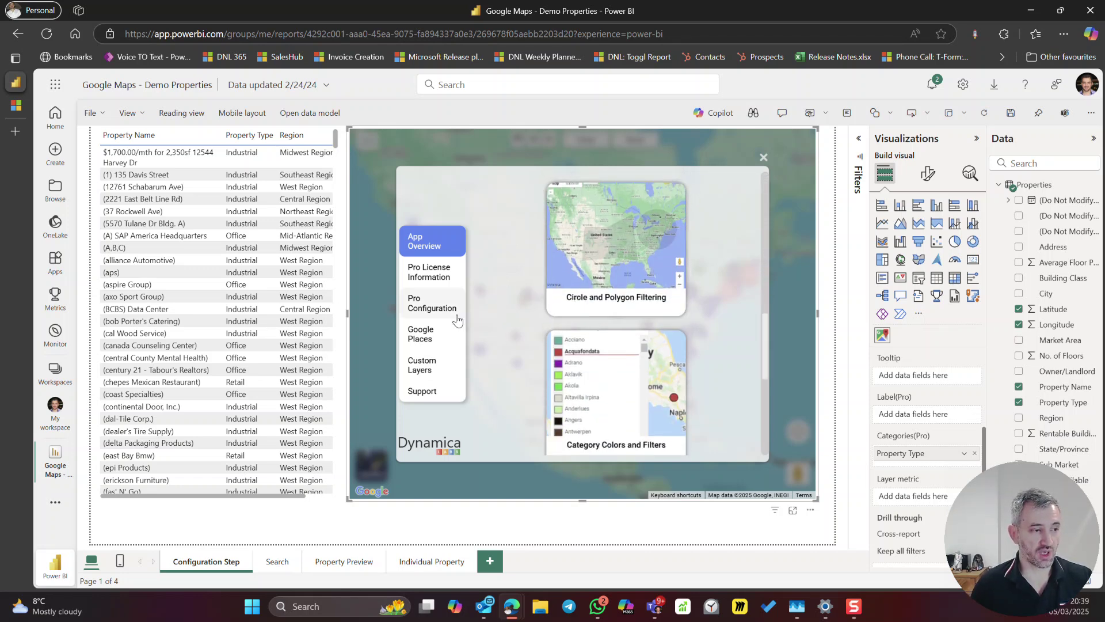
left_click(456, 318)
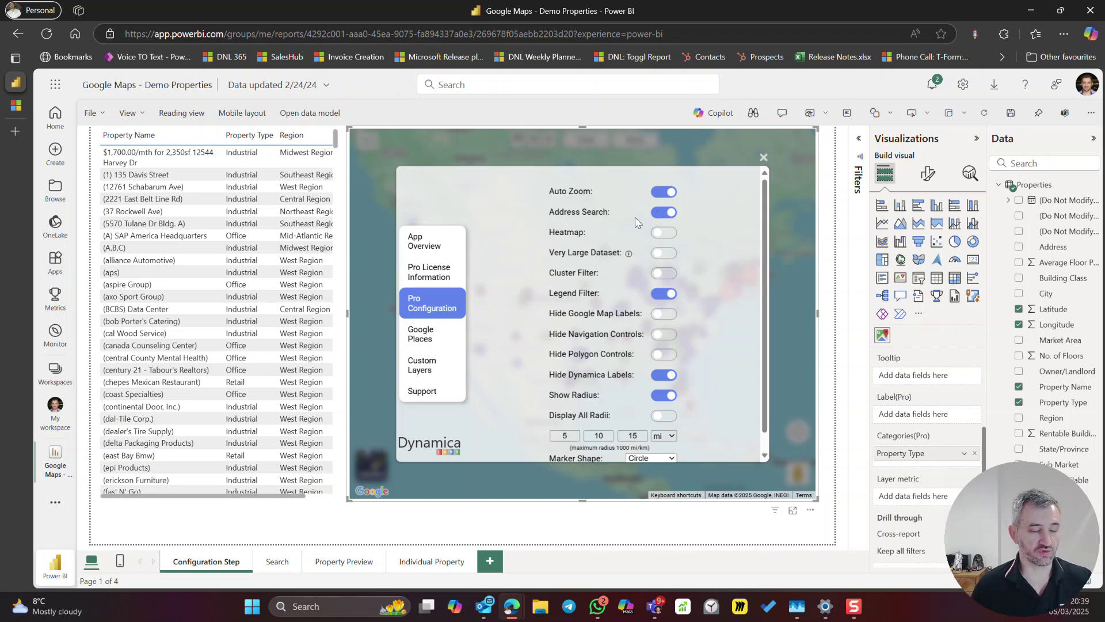
Step: Turn Heatmap on and Address Search and Auto Zoom off, then view the heat layer
left_click(660, 236)
left_click(663, 215)
left_click(663, 191)
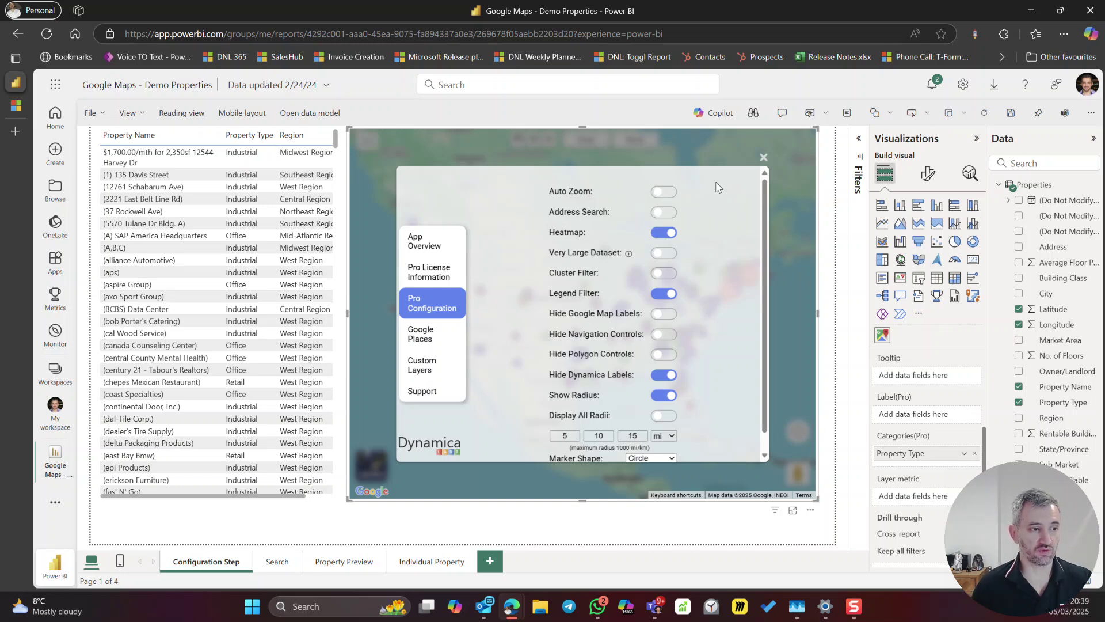
left_click(763, 159)
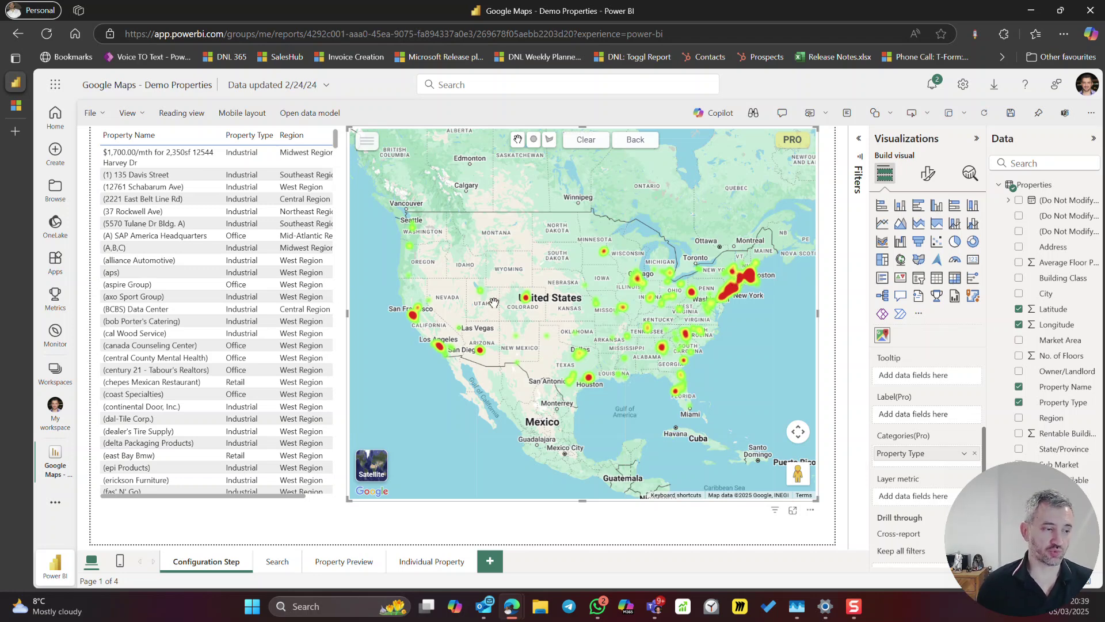
Step: Switch the Heatmap off again in Pro Configuration and return to the map
left_click(793, 140)
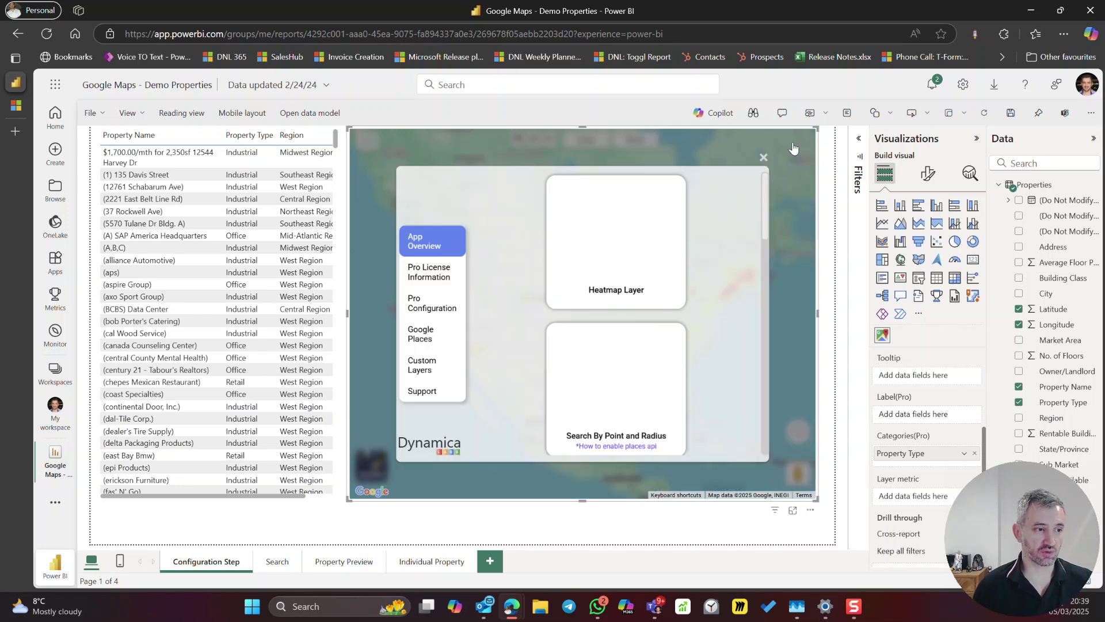
left_click(432, 303)
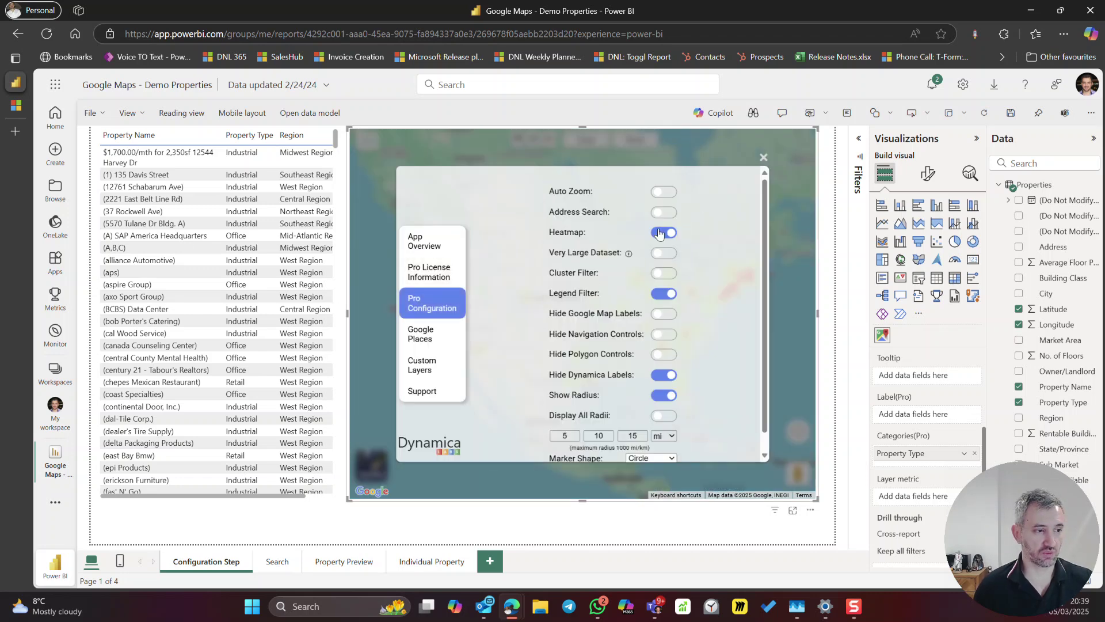
left_click(664, 233)
left_click(664, 233)
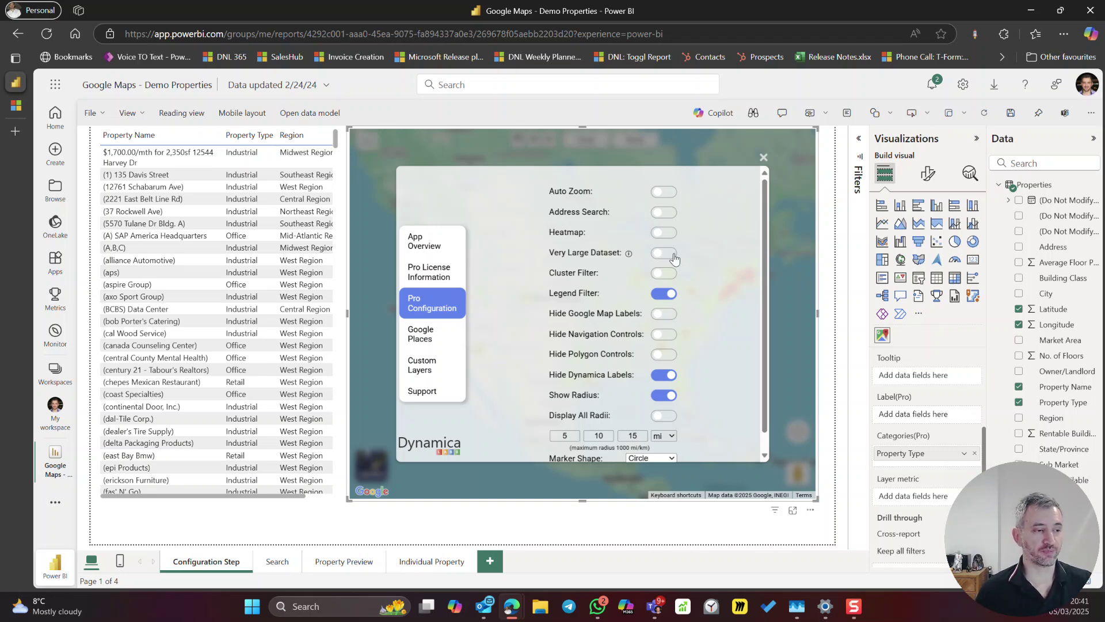
left_click(763, 157)
Step: Zoom into the Dallas area and enable Hide Google Map Labels in Pro Configuration
scroll(463, 366, "up", 5)
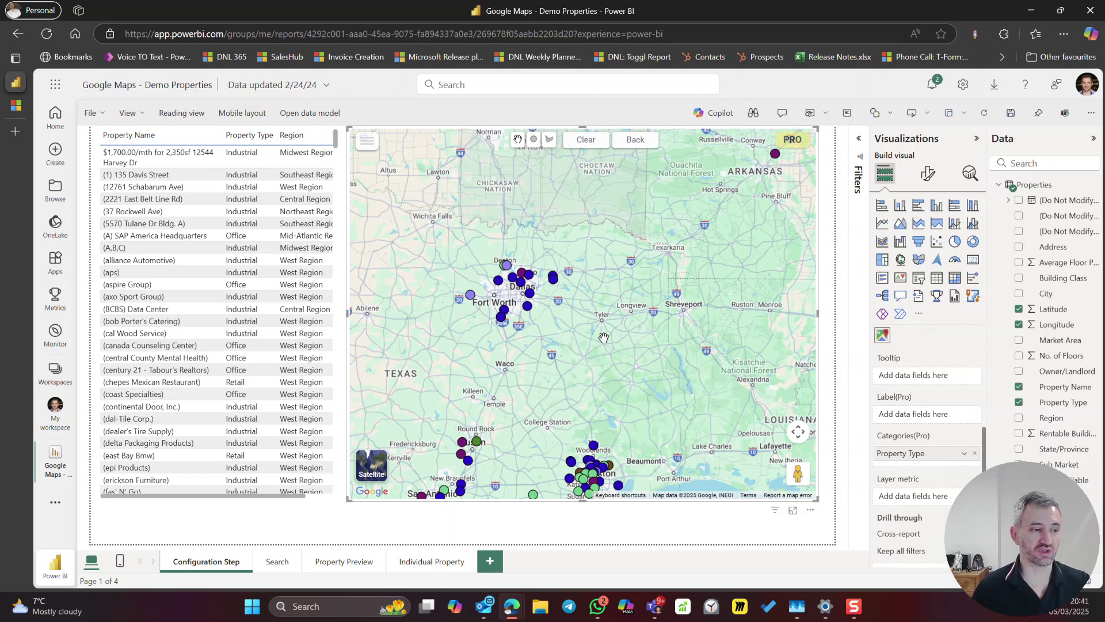
left_click(791, 144)
left_click(426, 312)
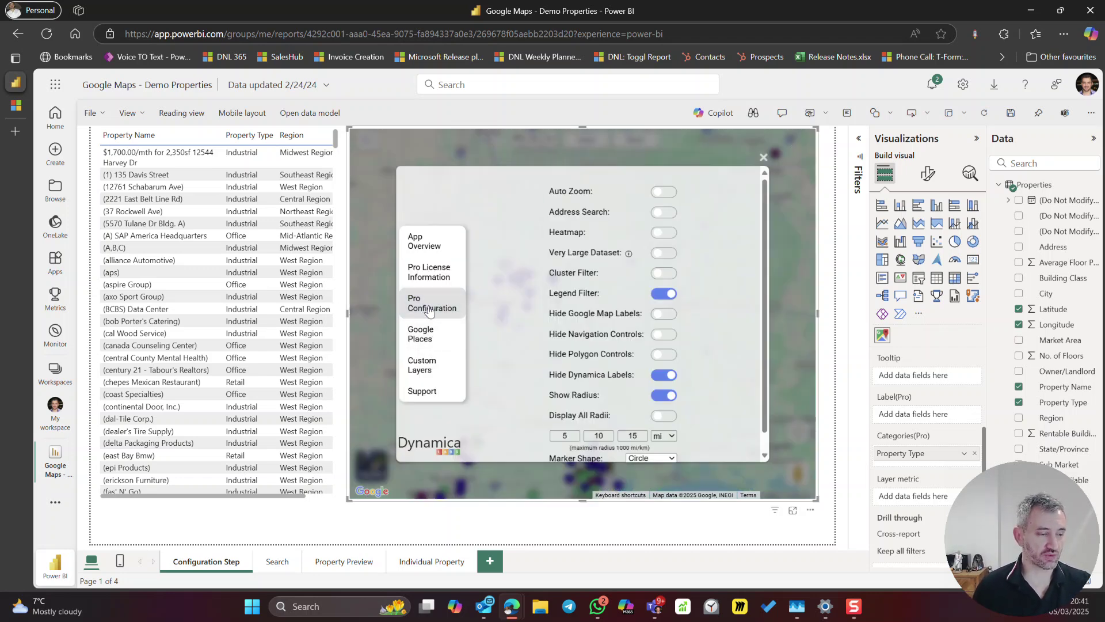
left_click(666, 314)
Step: Check the map without Google place labels, then reopen and close Pro Configuration
left_click(763, 157)
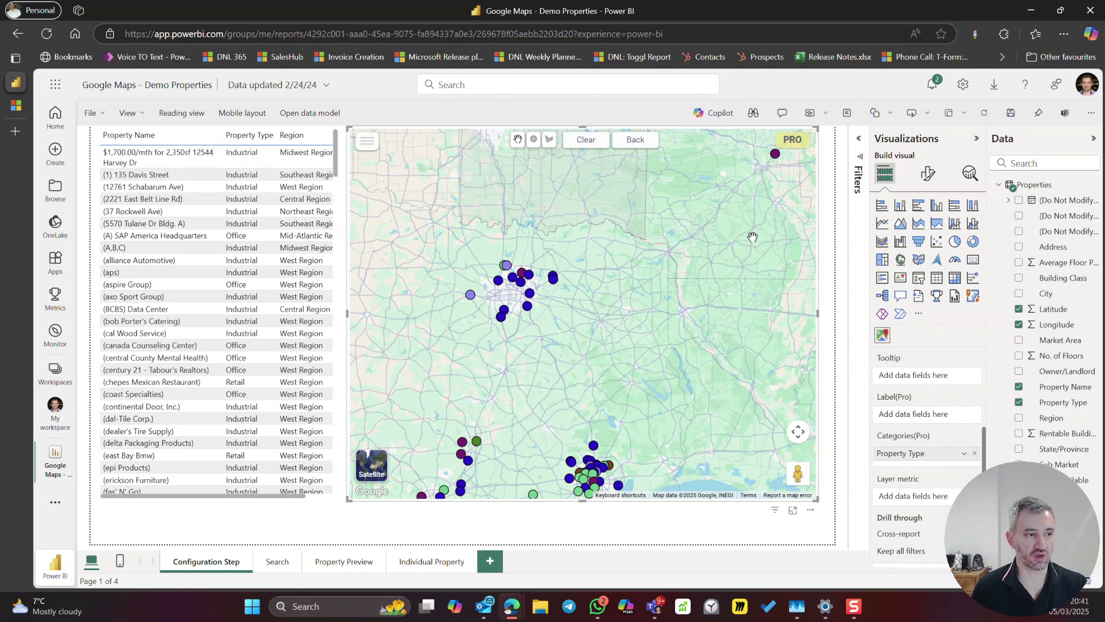
left_click(792, 140)
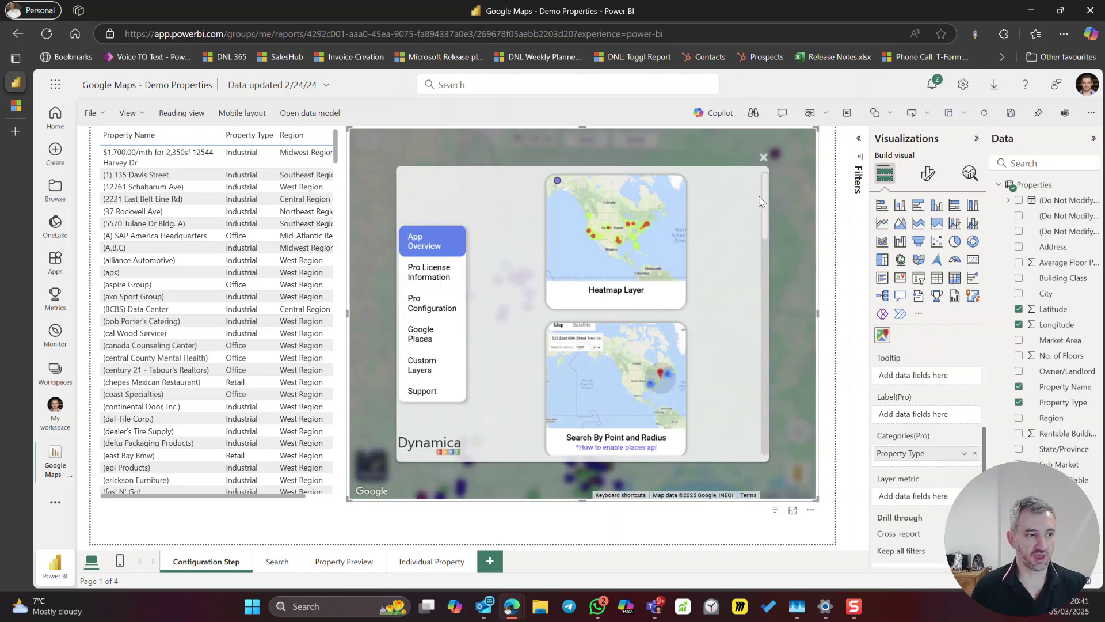
left_click(431, 303)
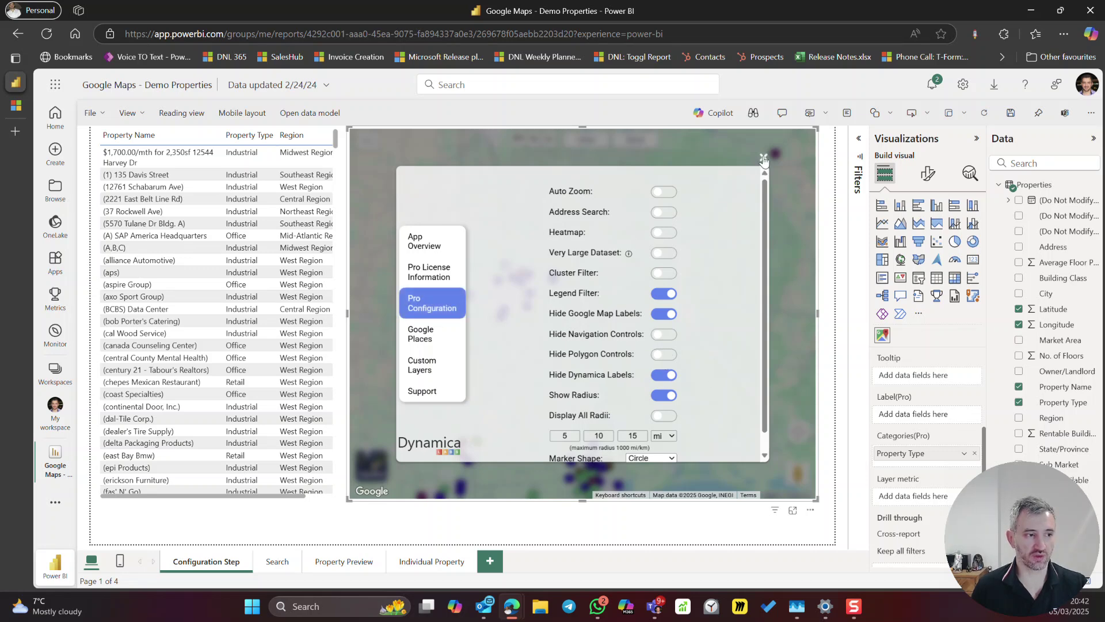
left_click(763, 157)
Step: Draw a circle around the Dallas marker cluster and filter the table to properties inside it
left_click(535, 140)
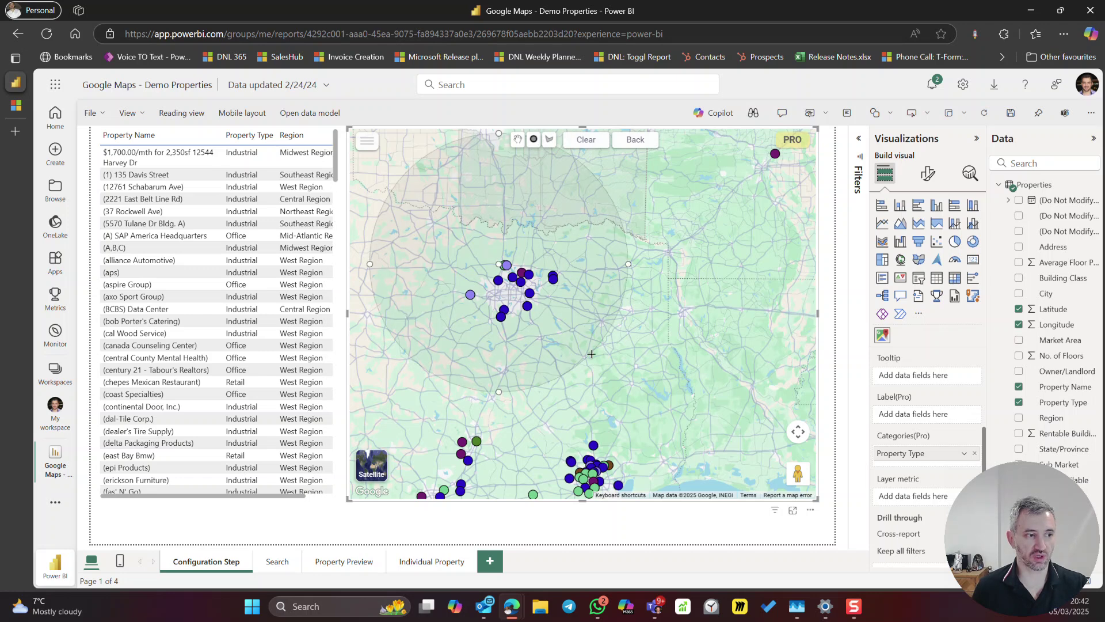
left_click(499, 265)
left_click(507, 278)
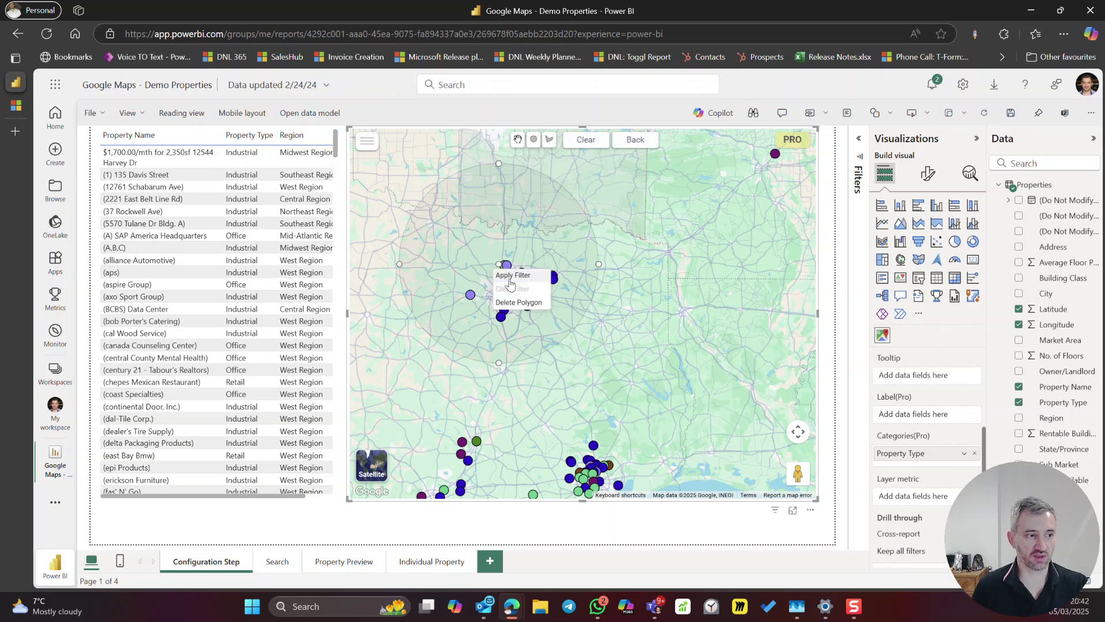
left_click(520, 298)
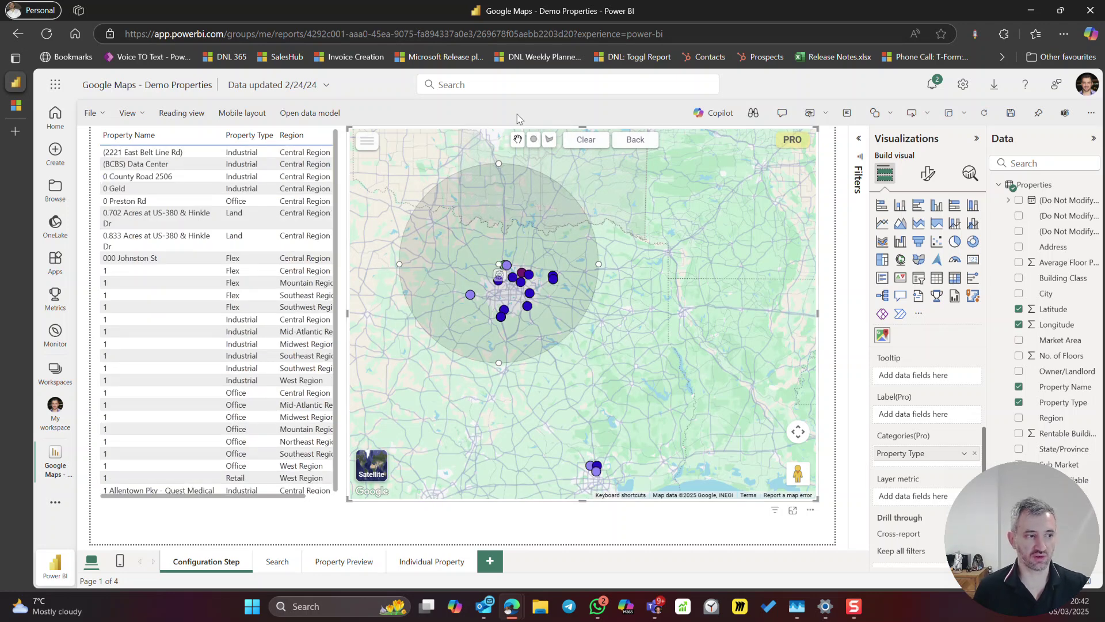
Step: Draw a four-corner freeform polygon area east of the circle
left_click(550, 140)
left_click(642, 286)
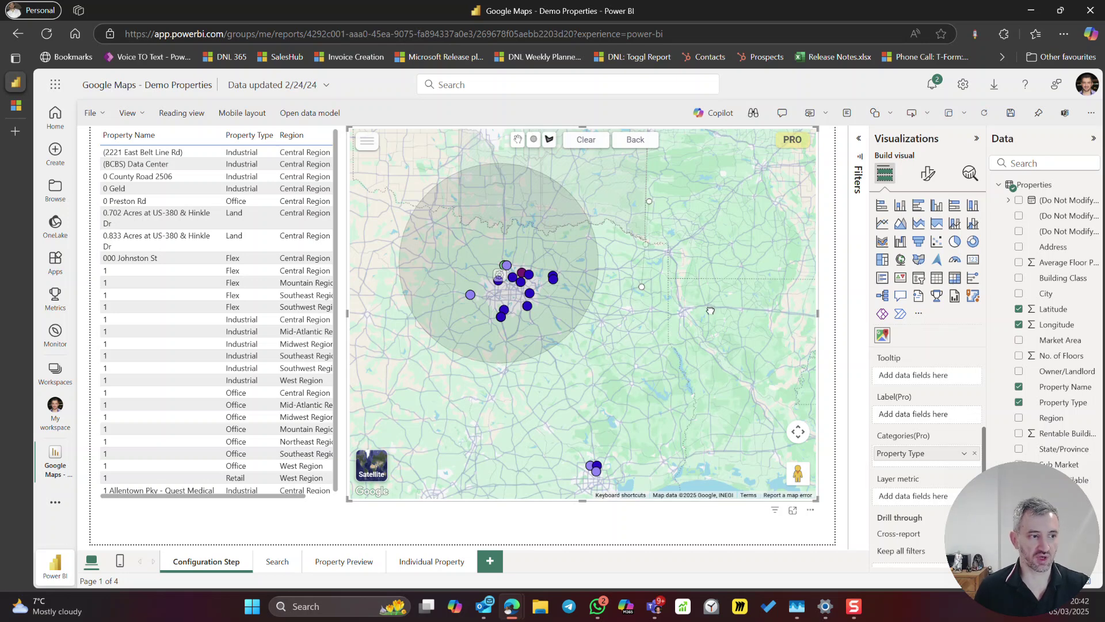
left_click(737, 234)
left_click(724, 174)
left_click(665, 171)
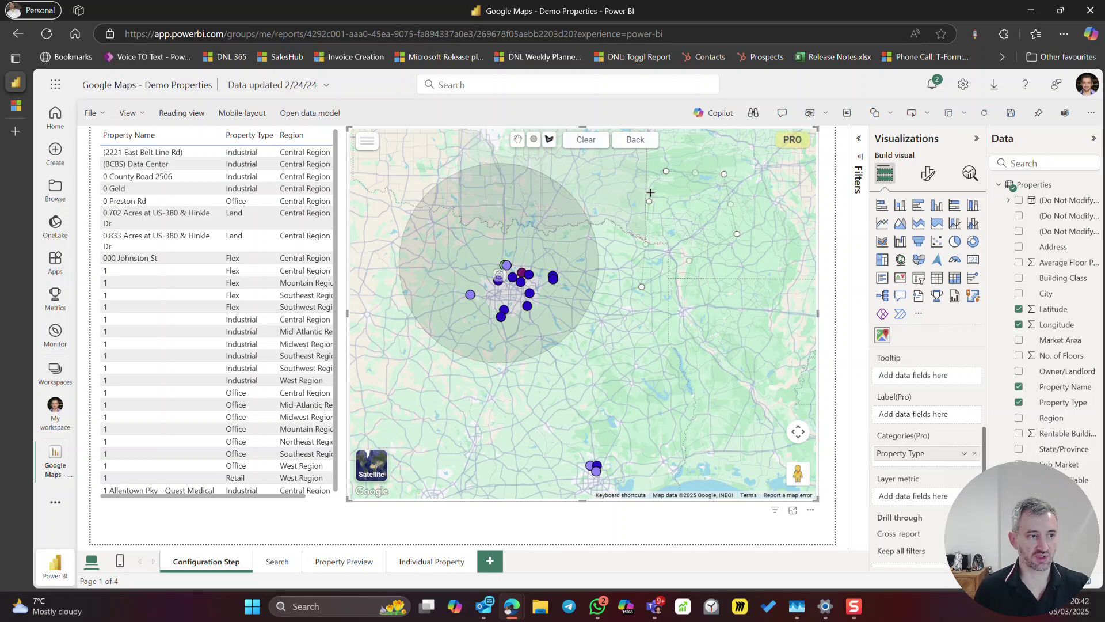
left_click(649, 201)
Step: Apply the polygon as a map filter, then clear all drawn shapes to unfilter the table
left_click(667, 183)
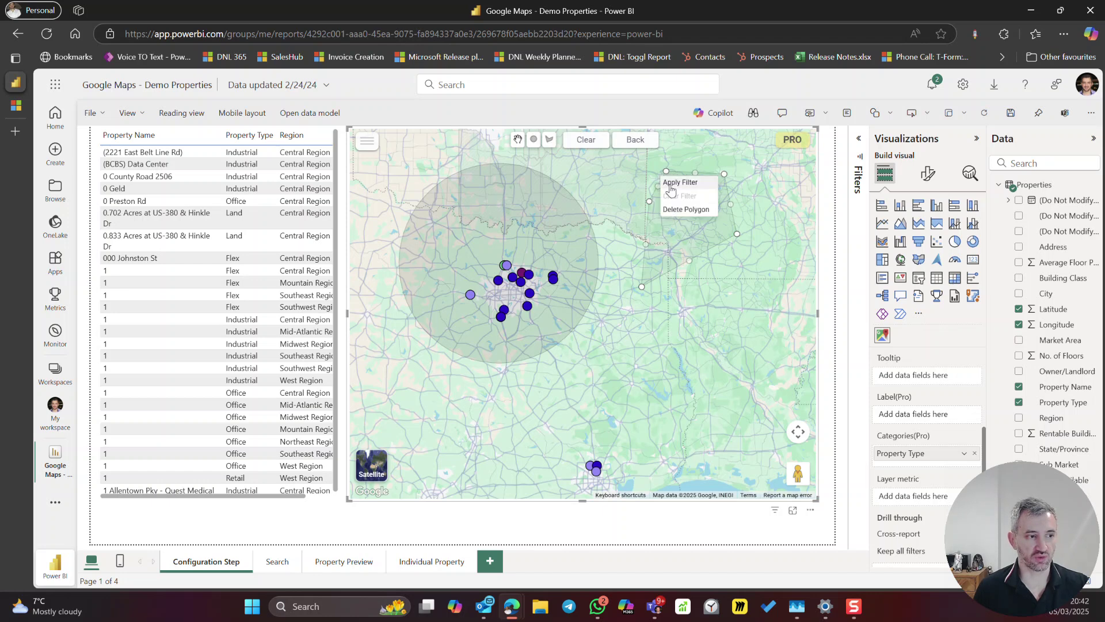
left_click(682, 204)
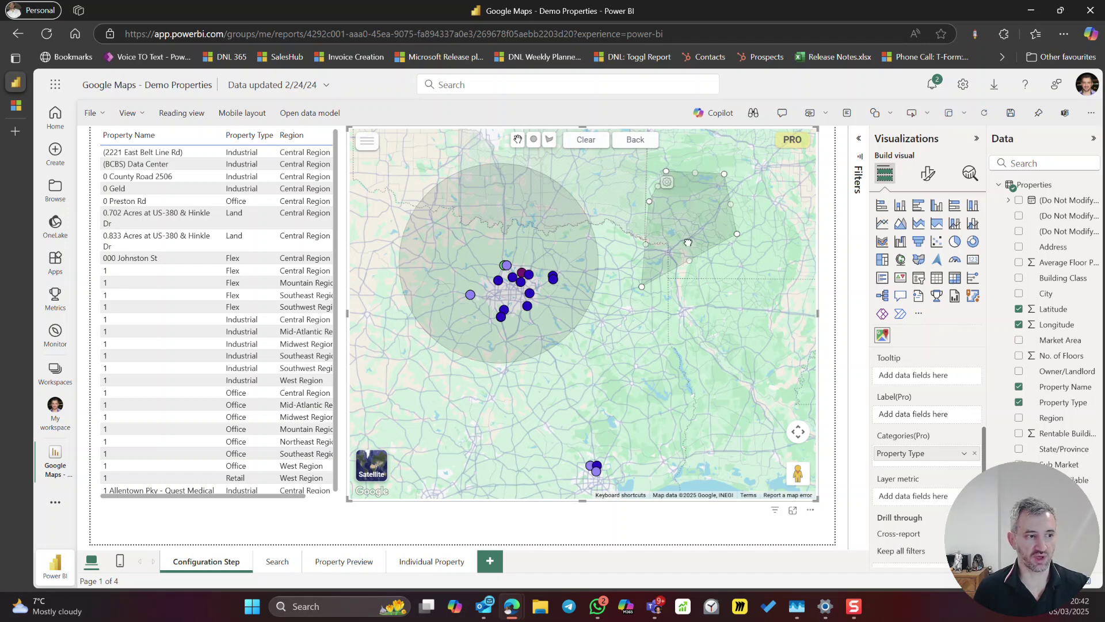
left_click(667, 183)
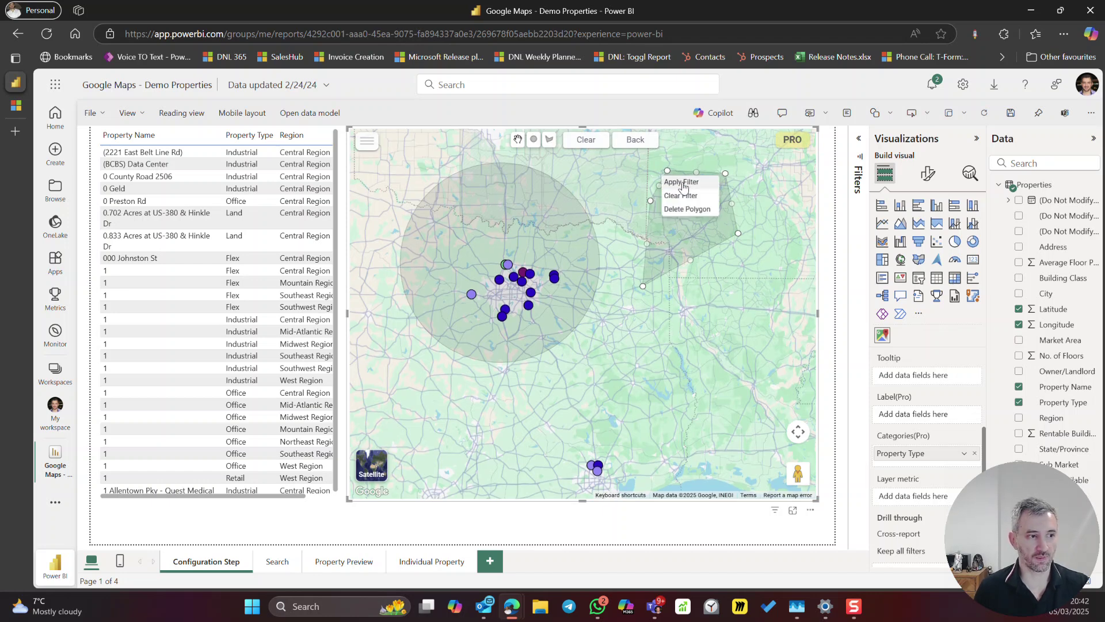
left_click(677, 182)
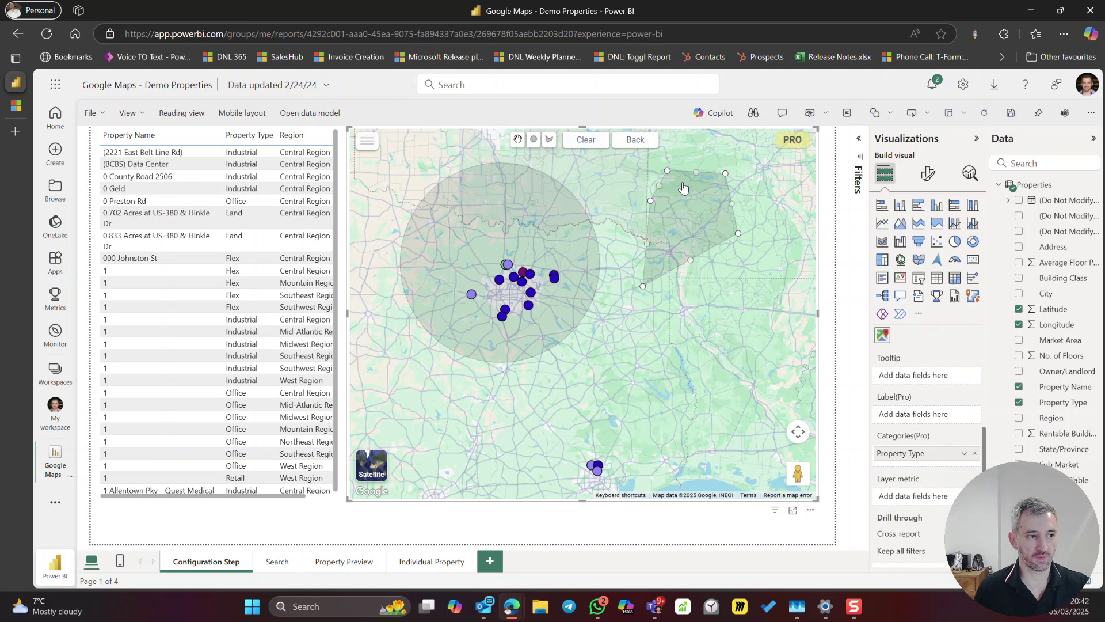
left_click(587, 141)
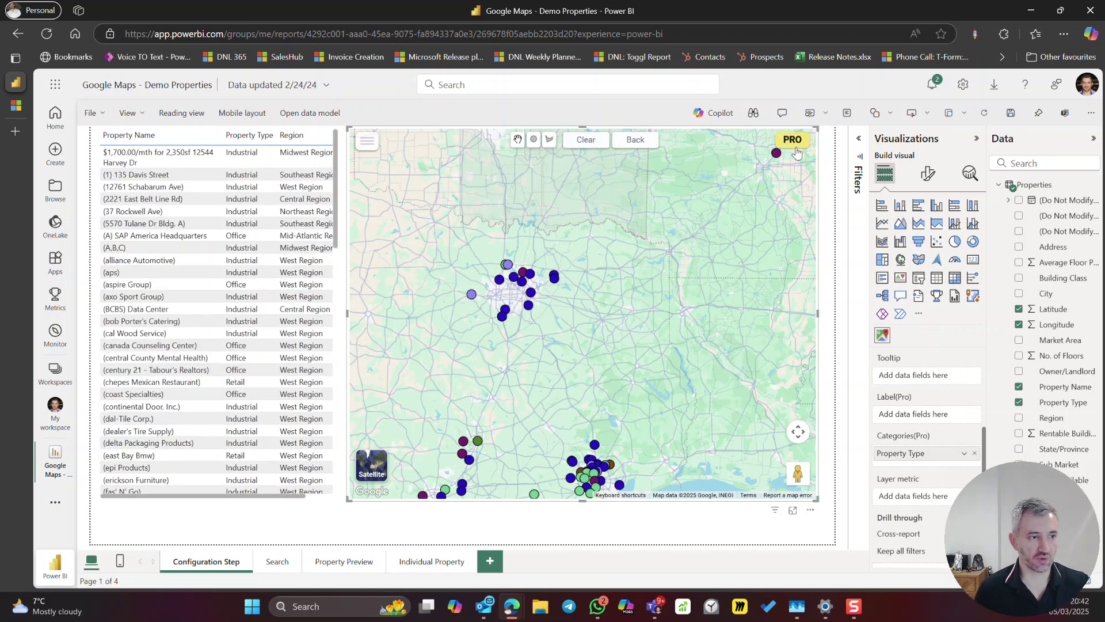
left_click(792, 141)
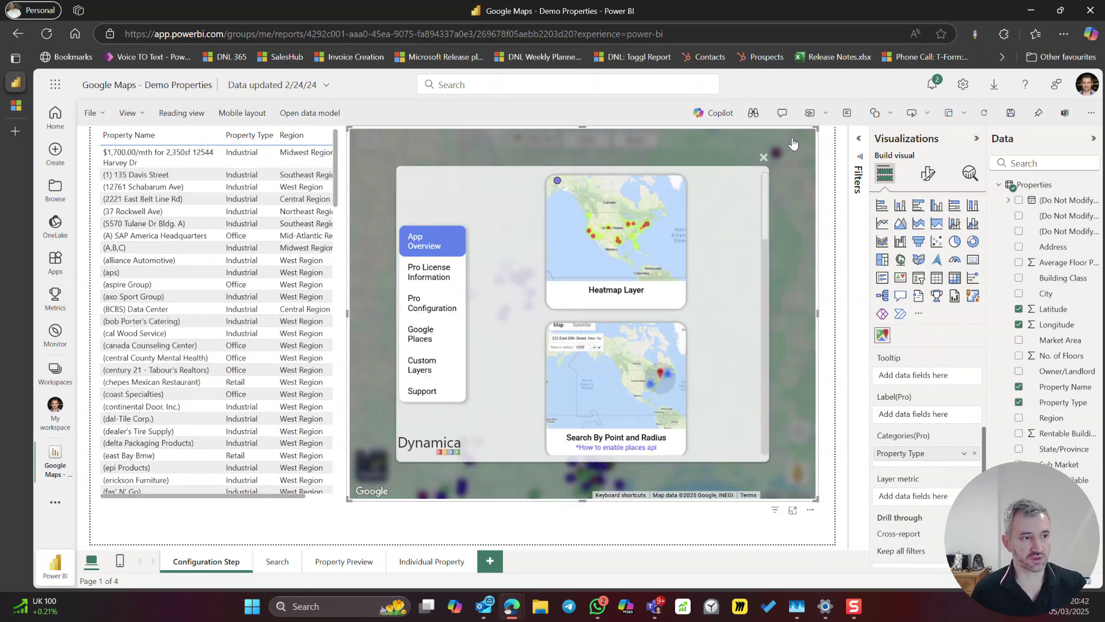
Step: Turn on Display All Radii to show 15-mile rings around every property
left_click(430, 316)
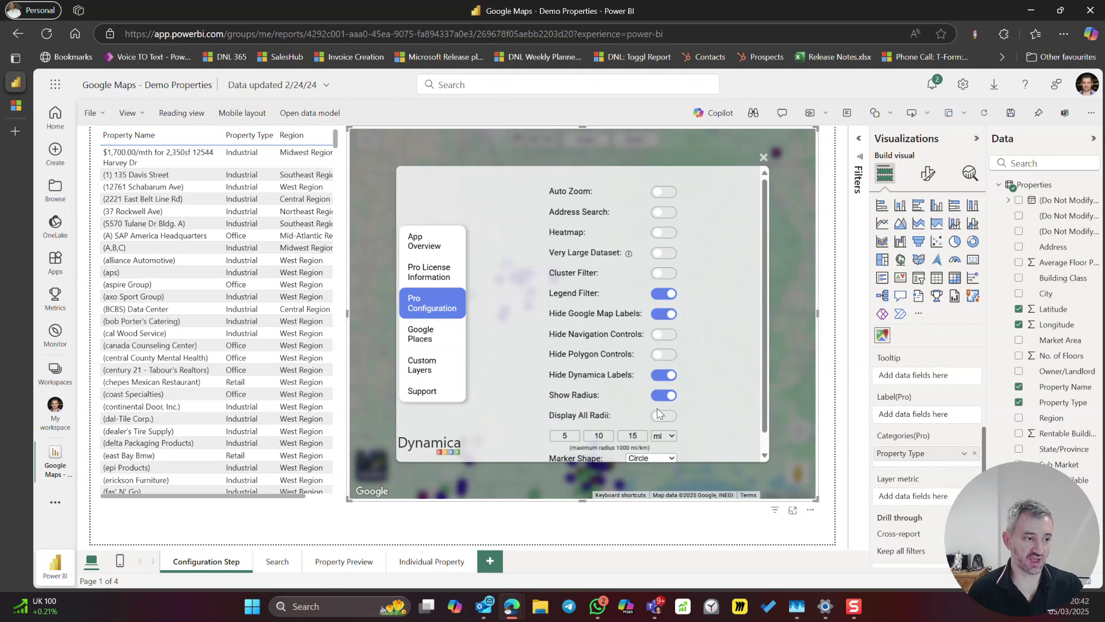
scroll(657, 413, "down", 1)
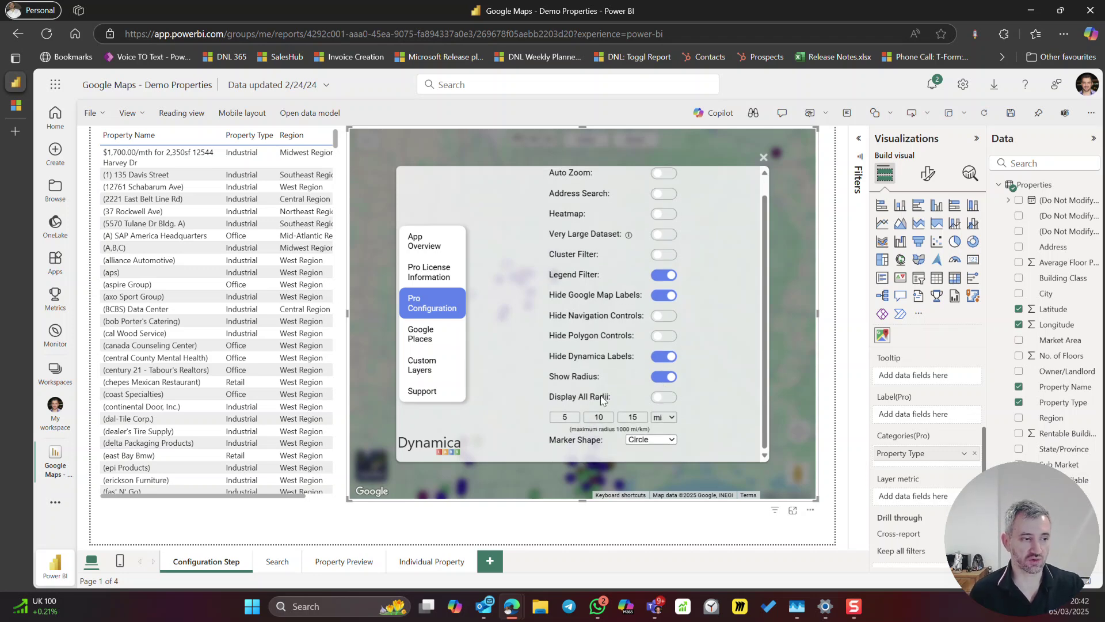
left_click(663, 403)
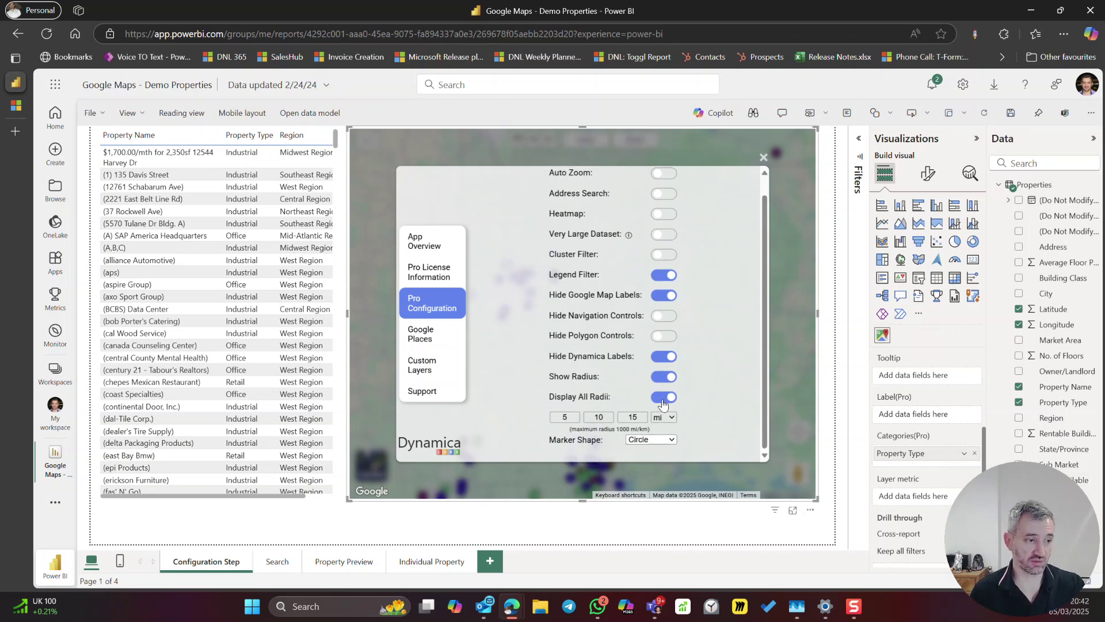
left_click(763, 157)
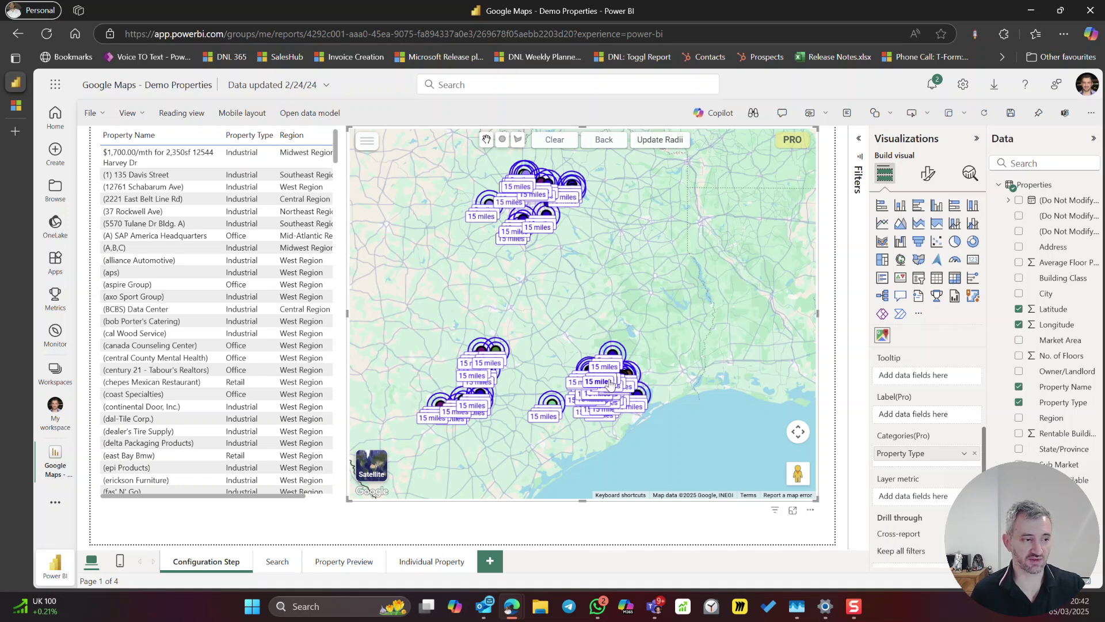
left_click(792, 140)
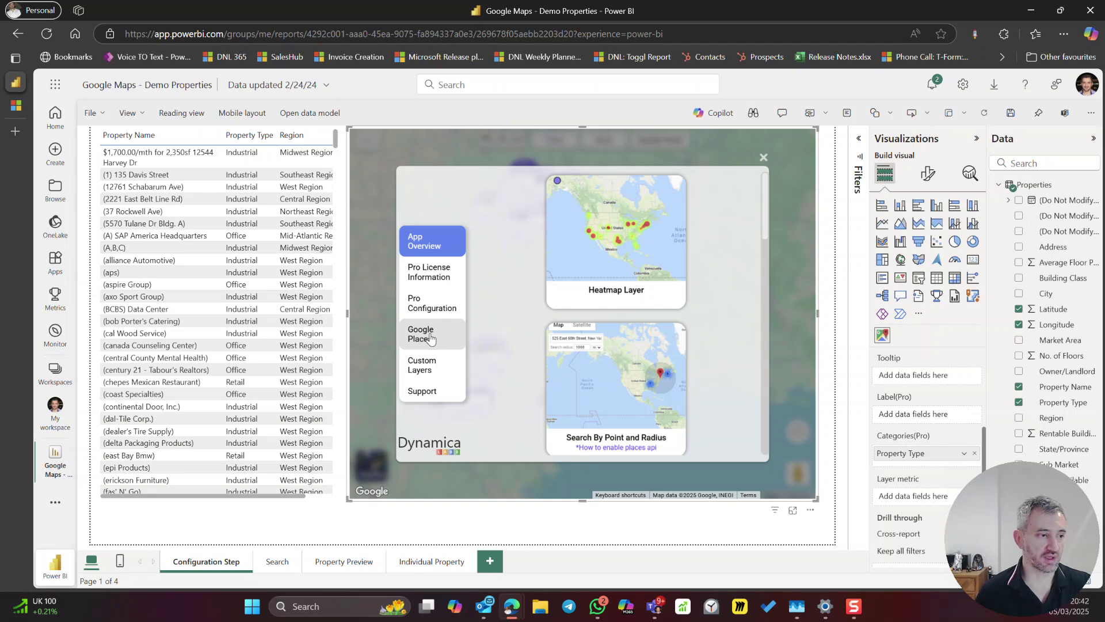
Step: Turn off Display All Radii keeping miles as the unit, and view the Google Places categories
left_click(430, 339)
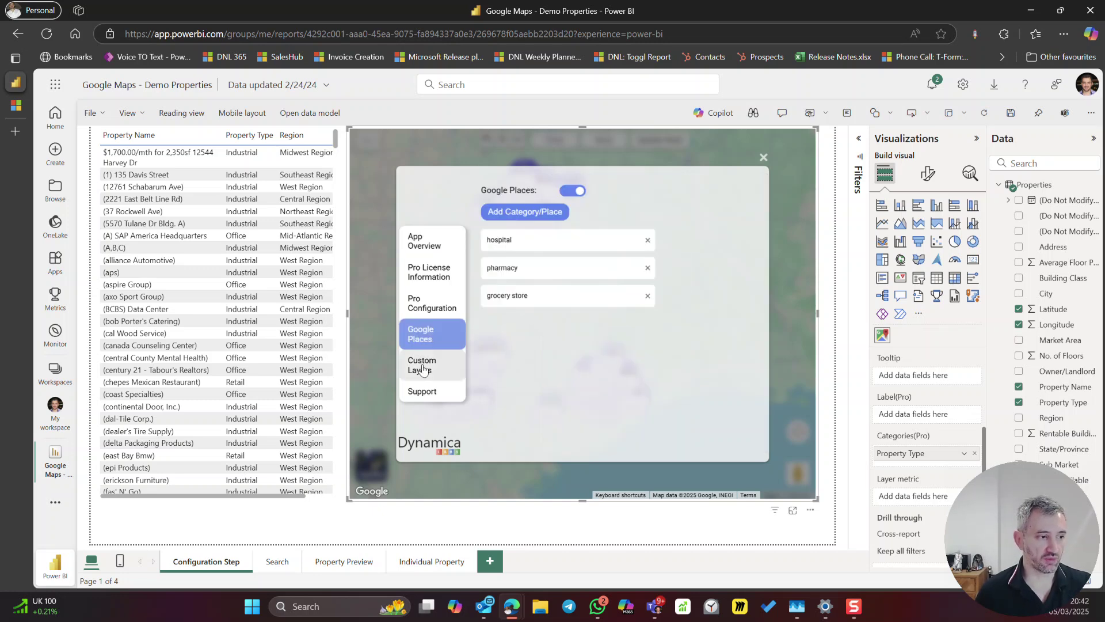
left_click(425, 364)
left_click(426, 316)
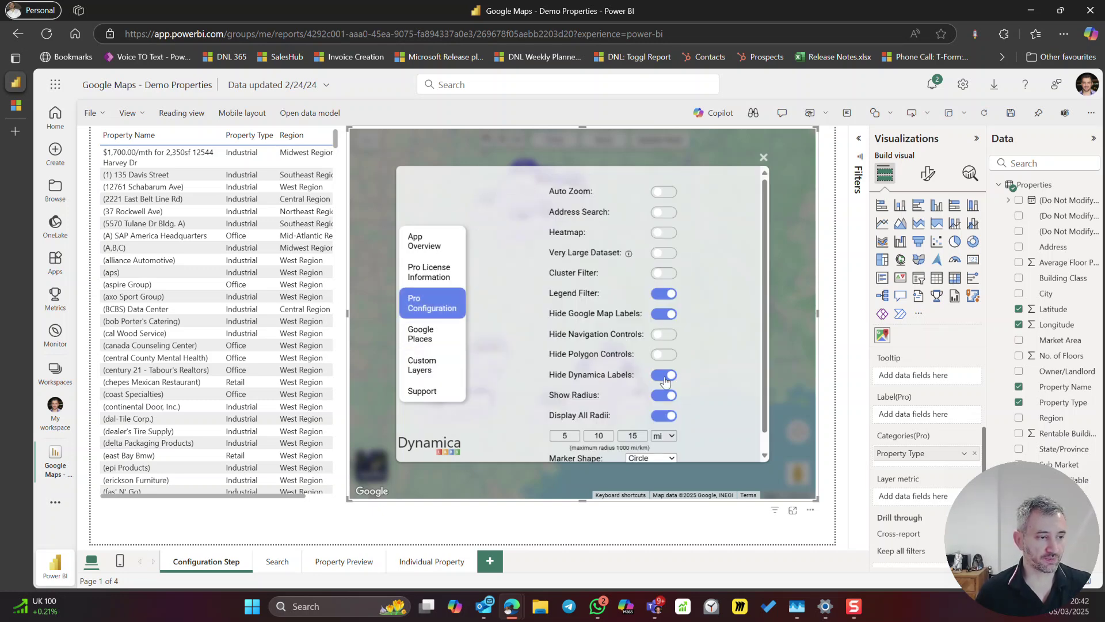
left_click(666, 415)
scroll(709, 372, "down", 1)
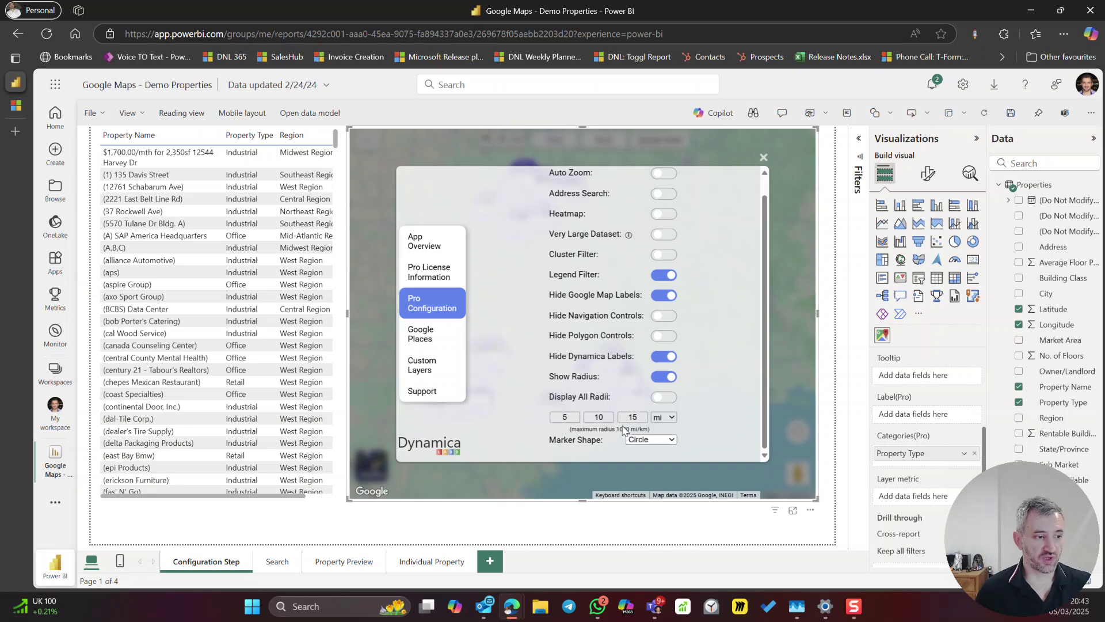
left_click(660, 418)
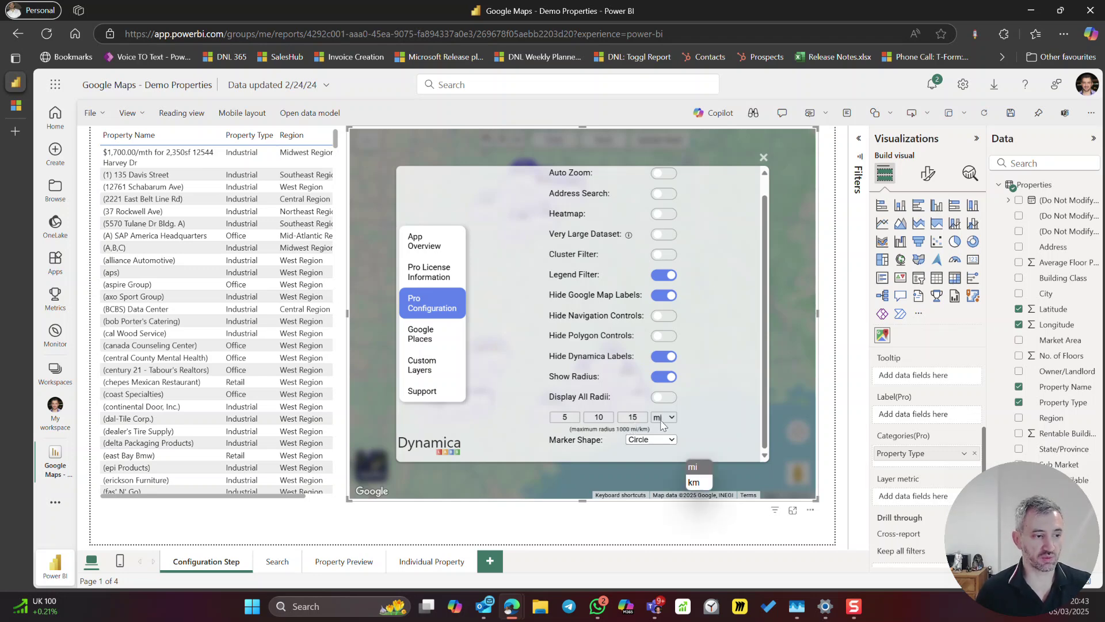
left_click(680, 412)
left_click(424, 339)
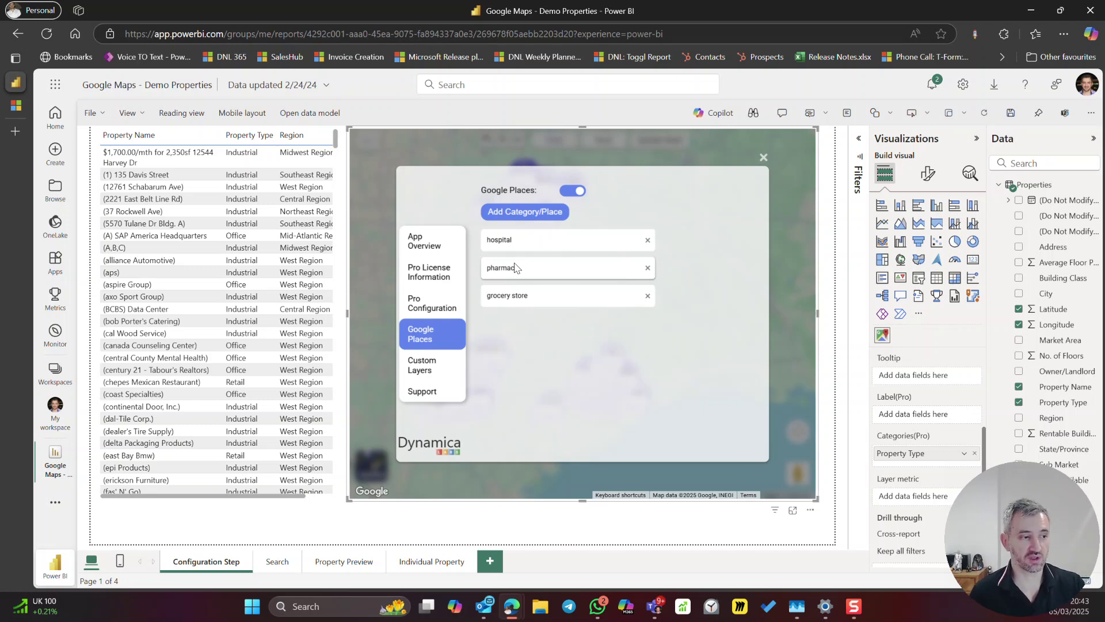
Step: Add Starbucks as a Google Places entry by searching 'sta' and picking the suggestion
left_click(529, 212)
left_click(562, 314)
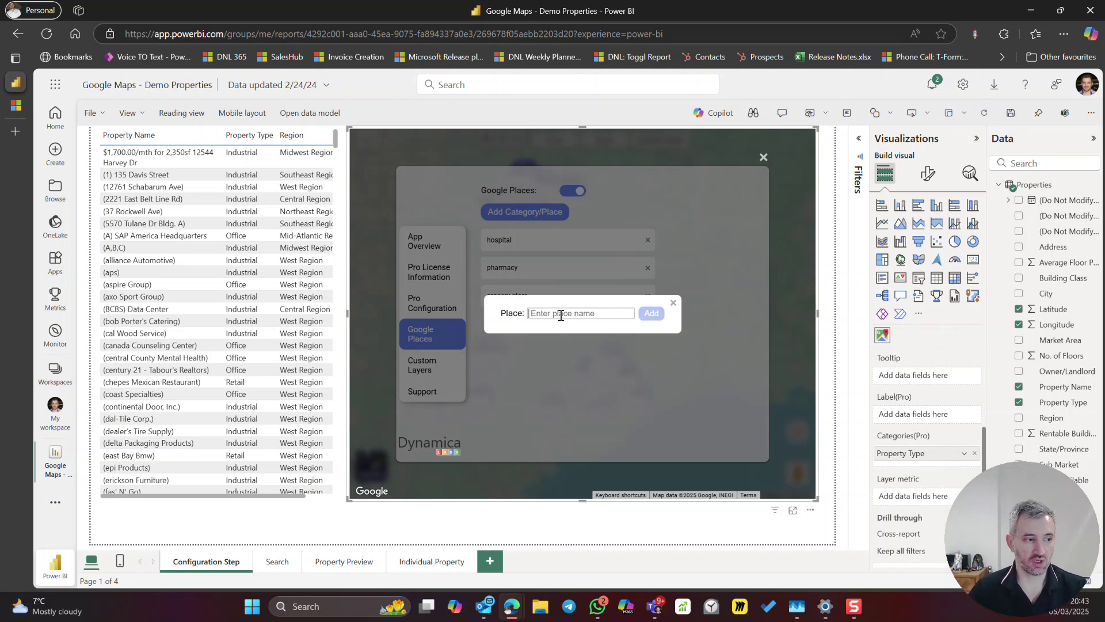
type("stad")
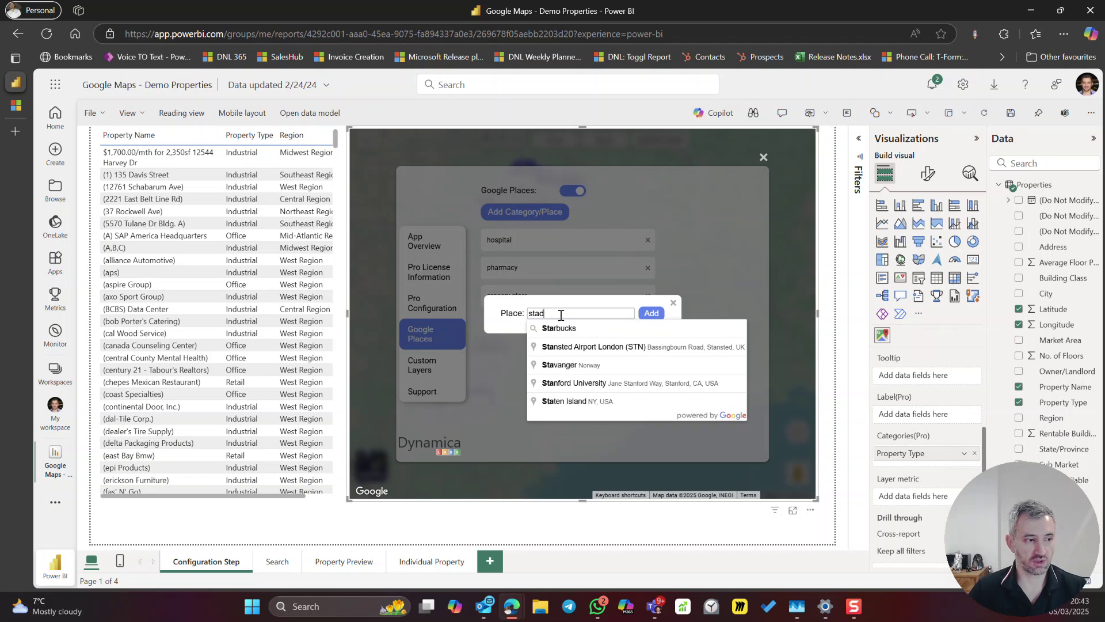
key("BackSpace")
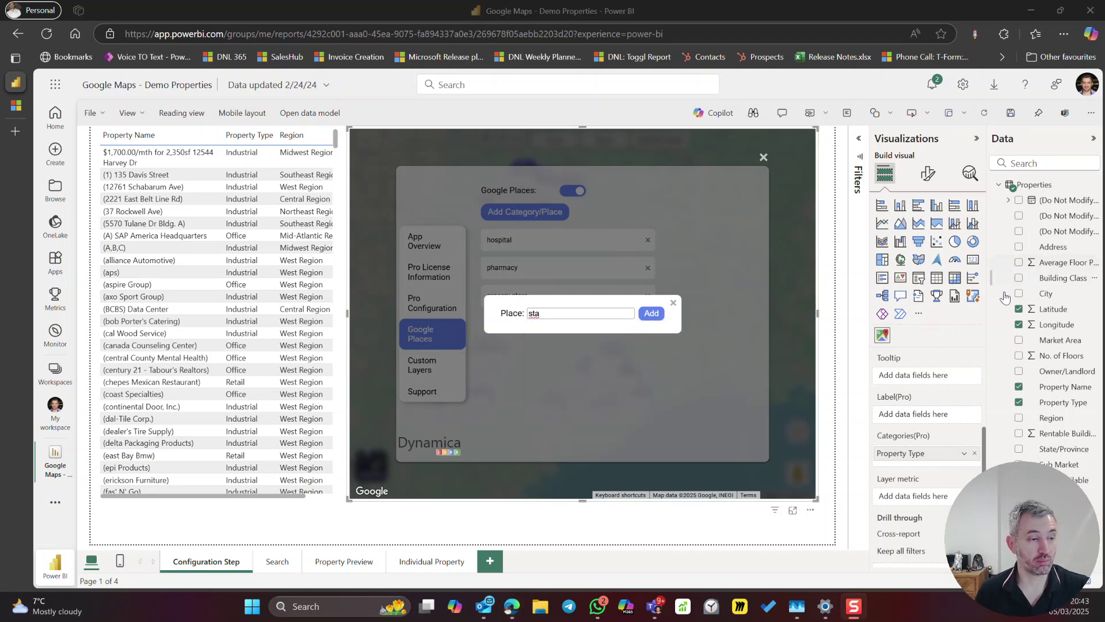
left_click(564, 314)
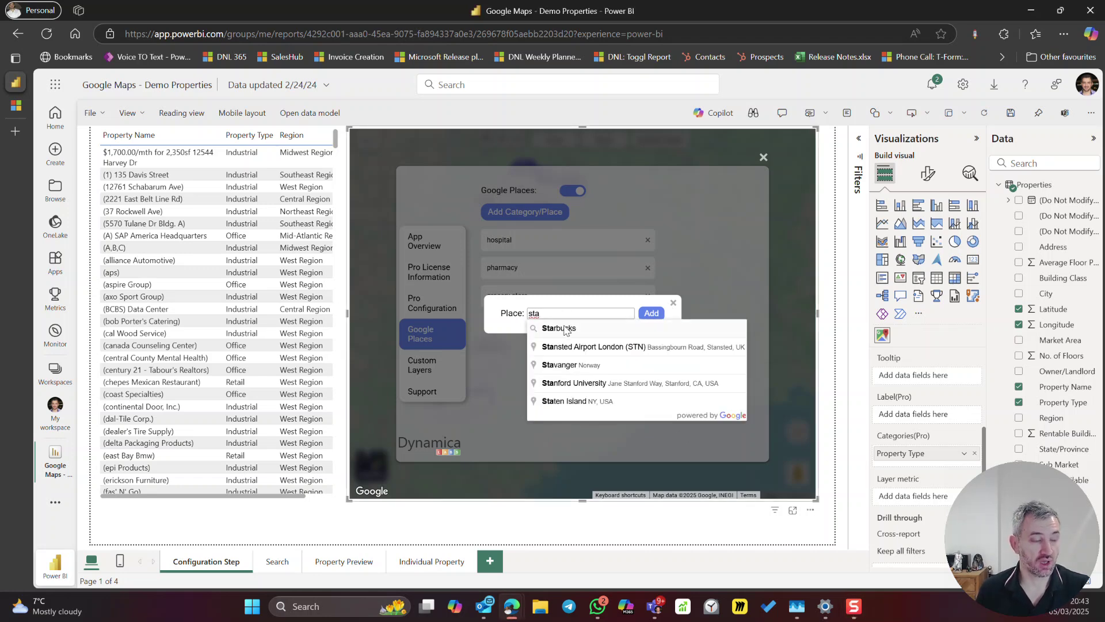
left_click(565, 325)
left_click(652, 314)
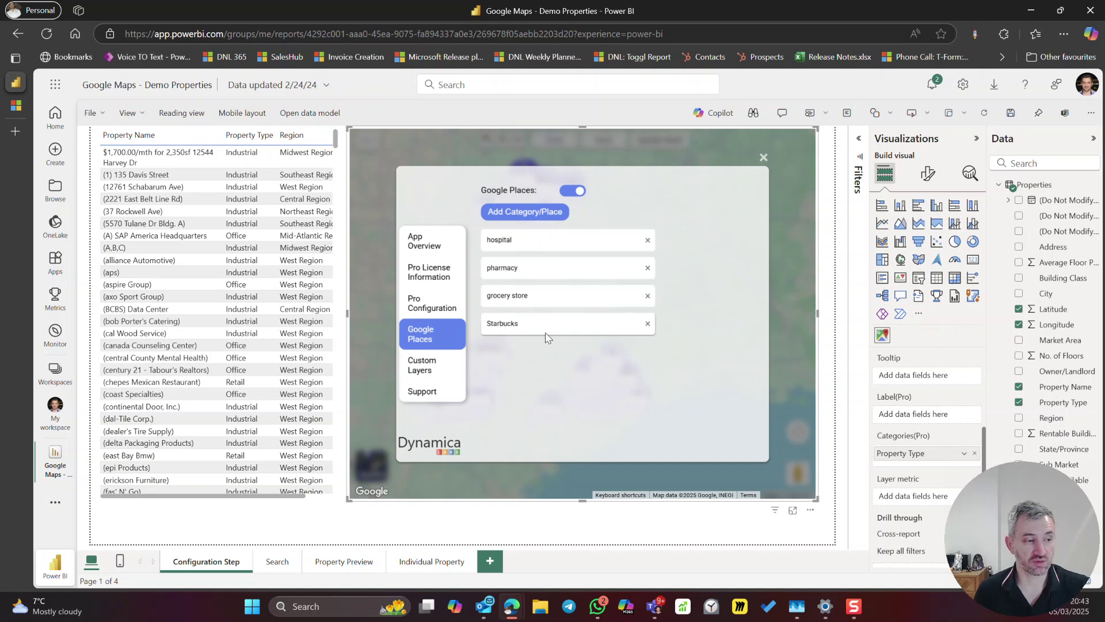
left_click(524, 213)
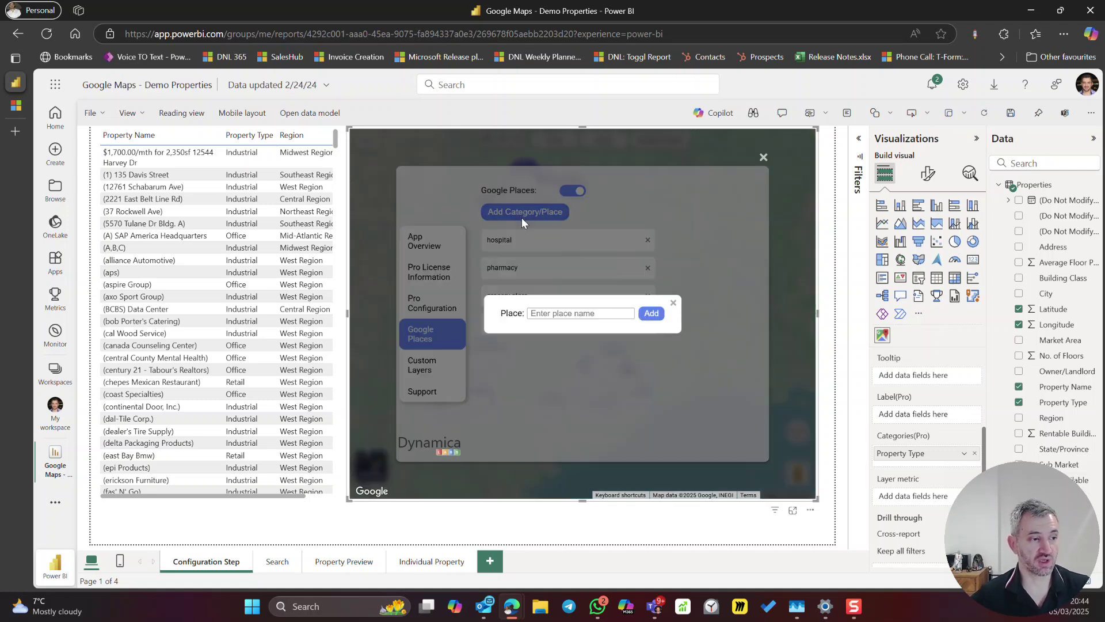
Step: Replace a trial address in the new place field with 'park'
type("100 ")
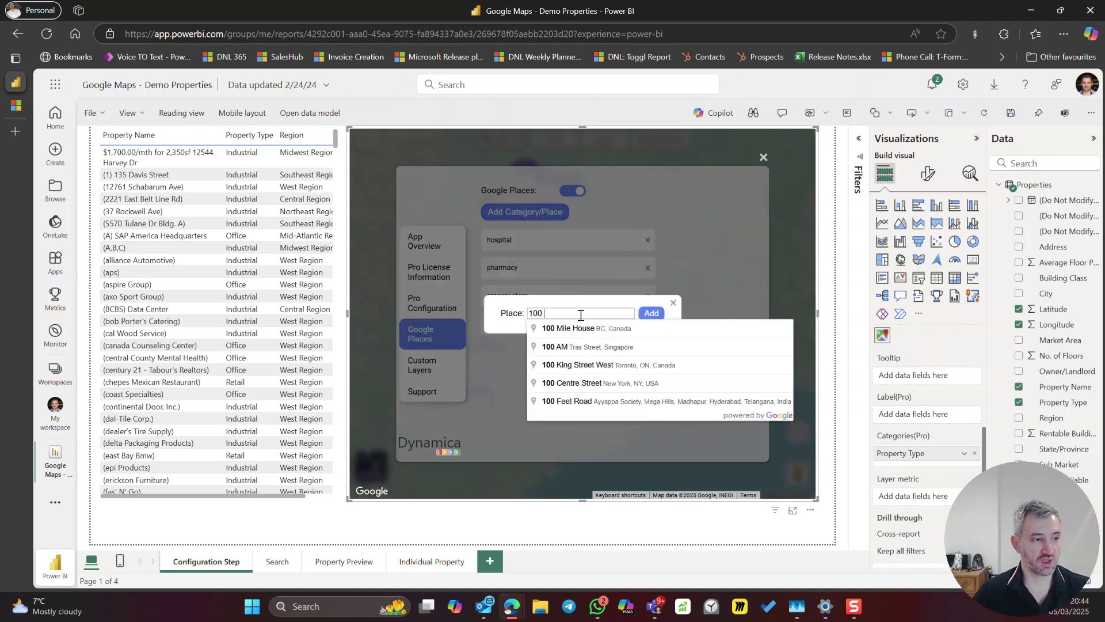
type("boy")
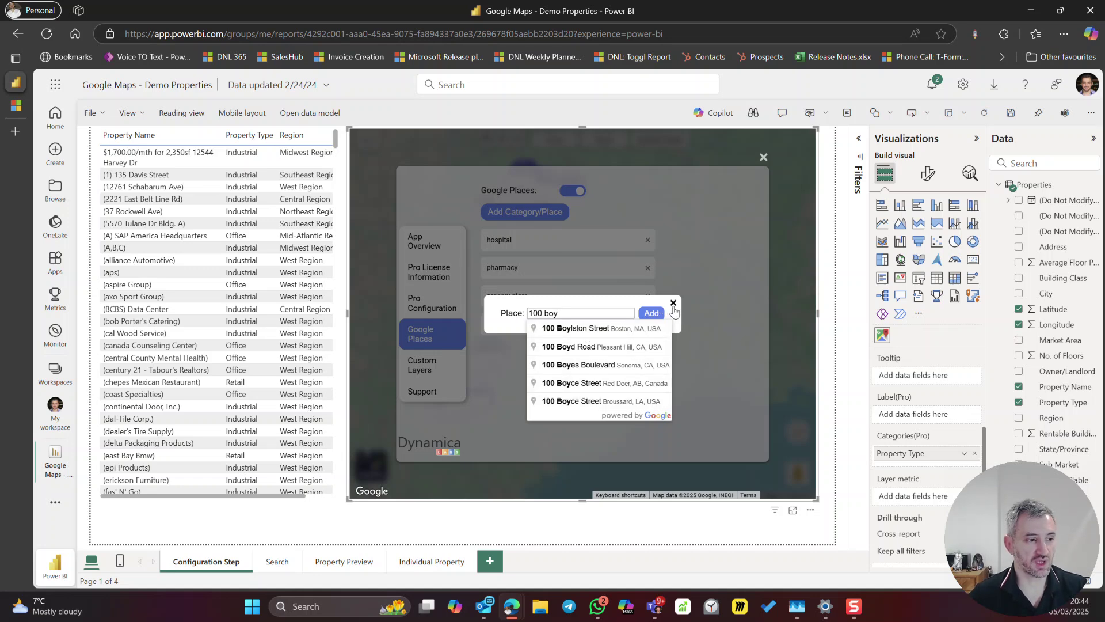
left_click(673, 304)
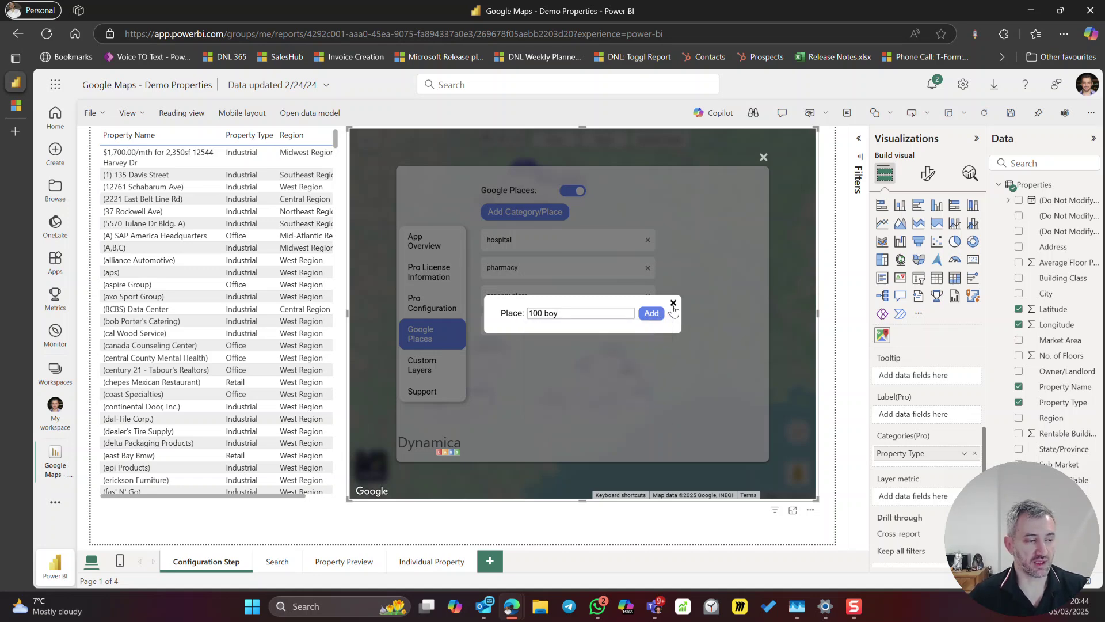
left_click_drag(584, 314, 523, 320)
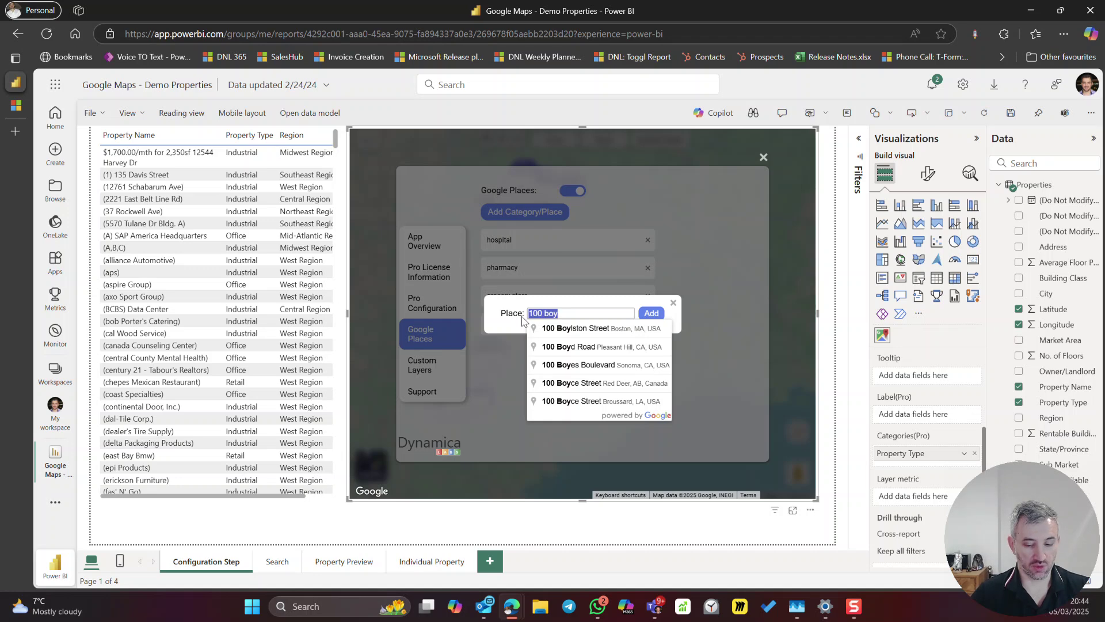
type("st")
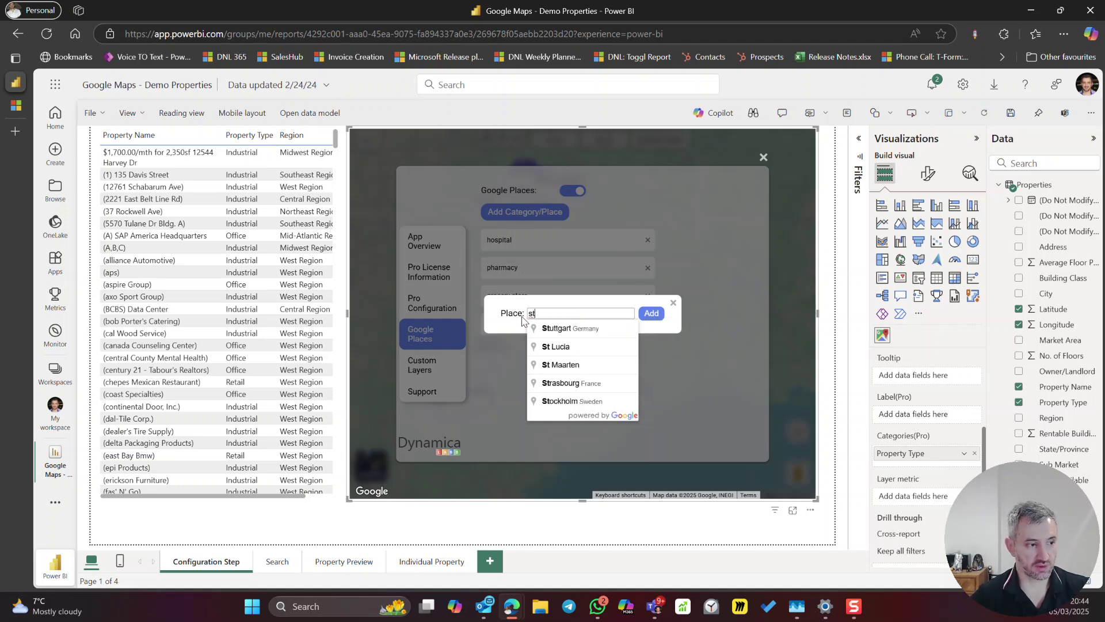
type("a")
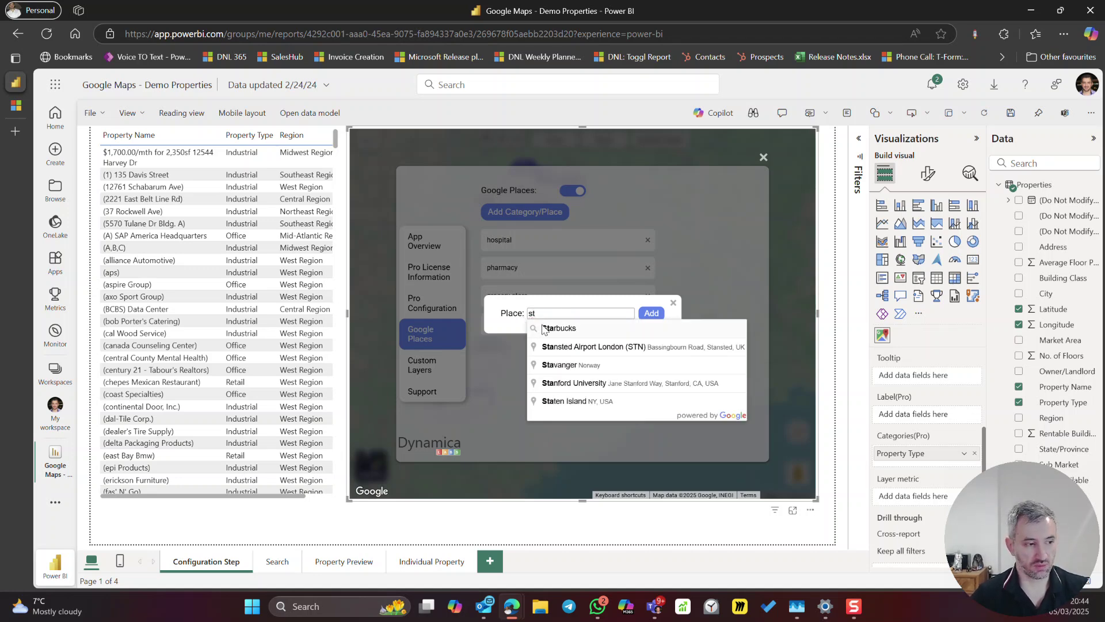
key("BackSpace")
key("BackSpace")
type("park")
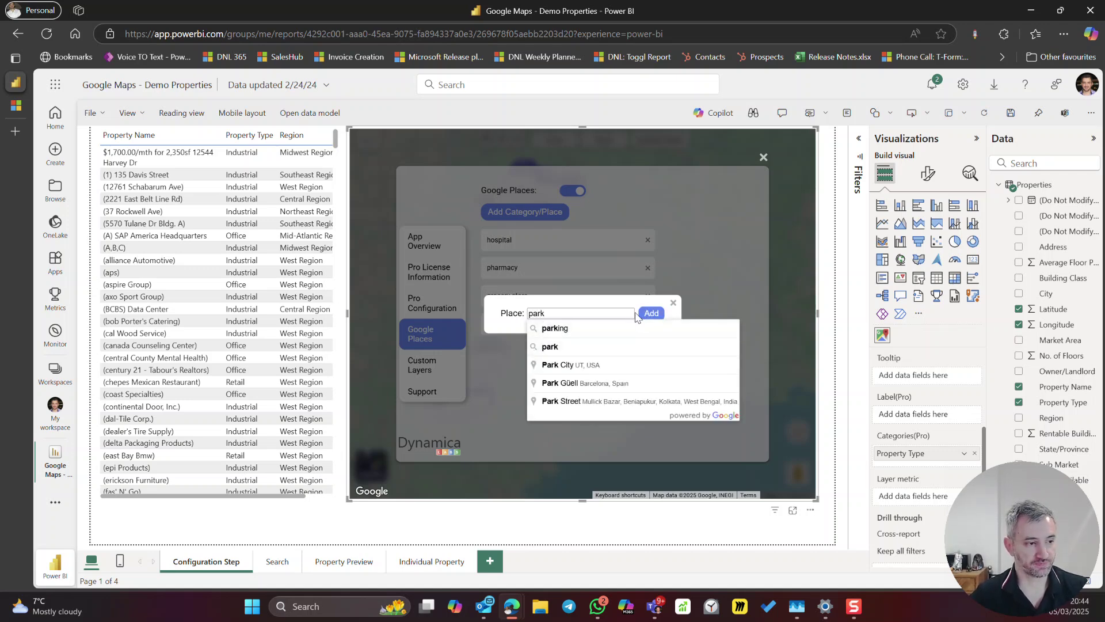
left_click(673, 302)
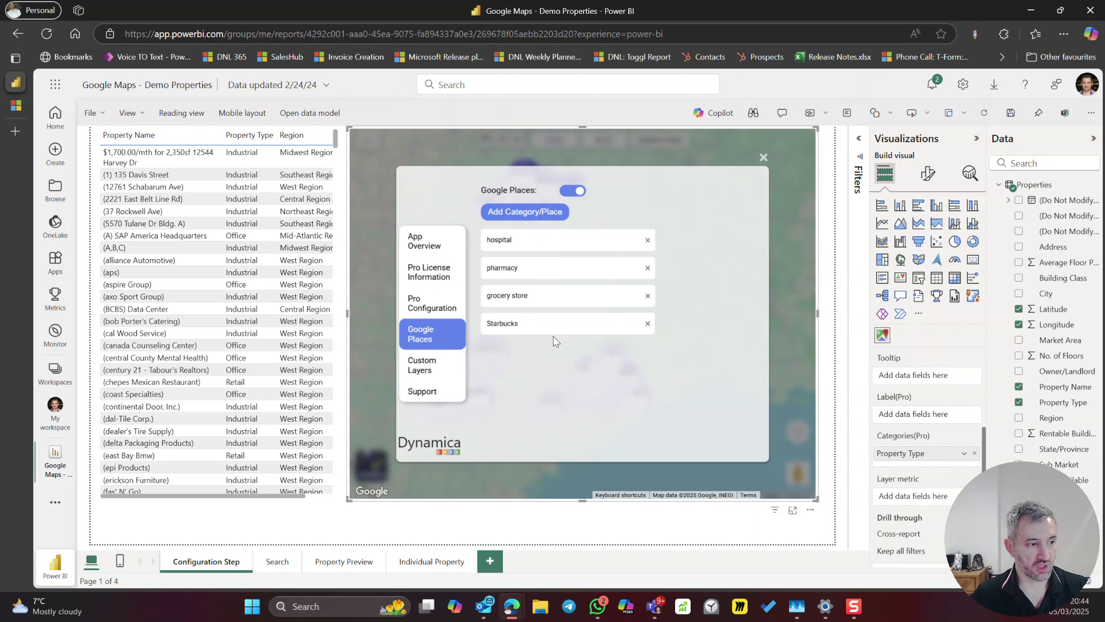
Step: Turn on the Custom Layers toggle so the us-states.json layer appears with six percentage colour bands
left_click(434, 373)
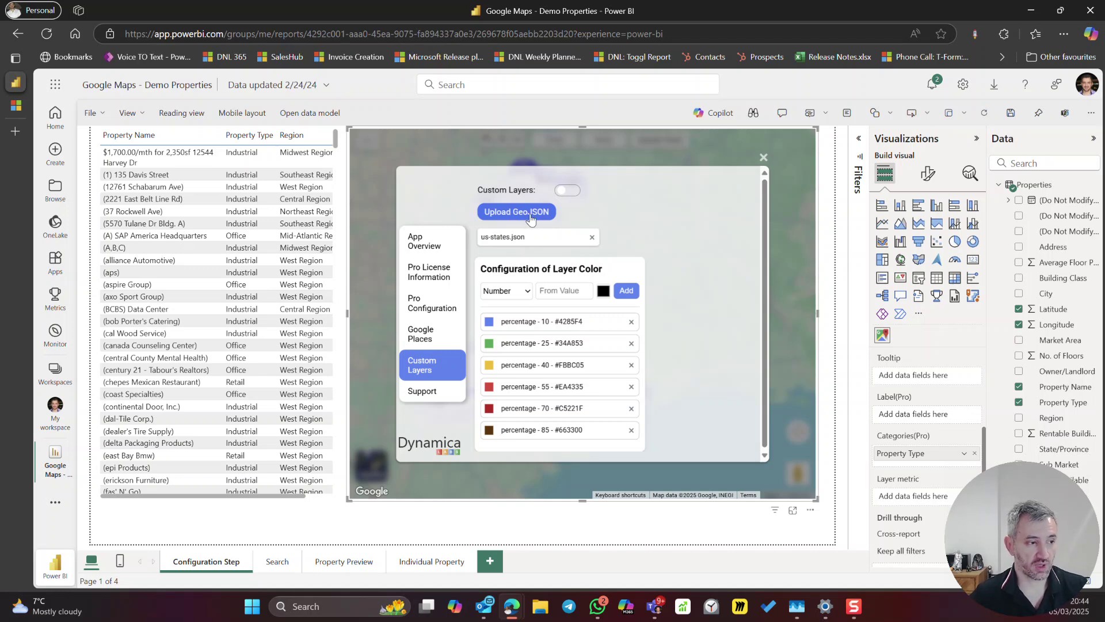
left_click(572, 198)
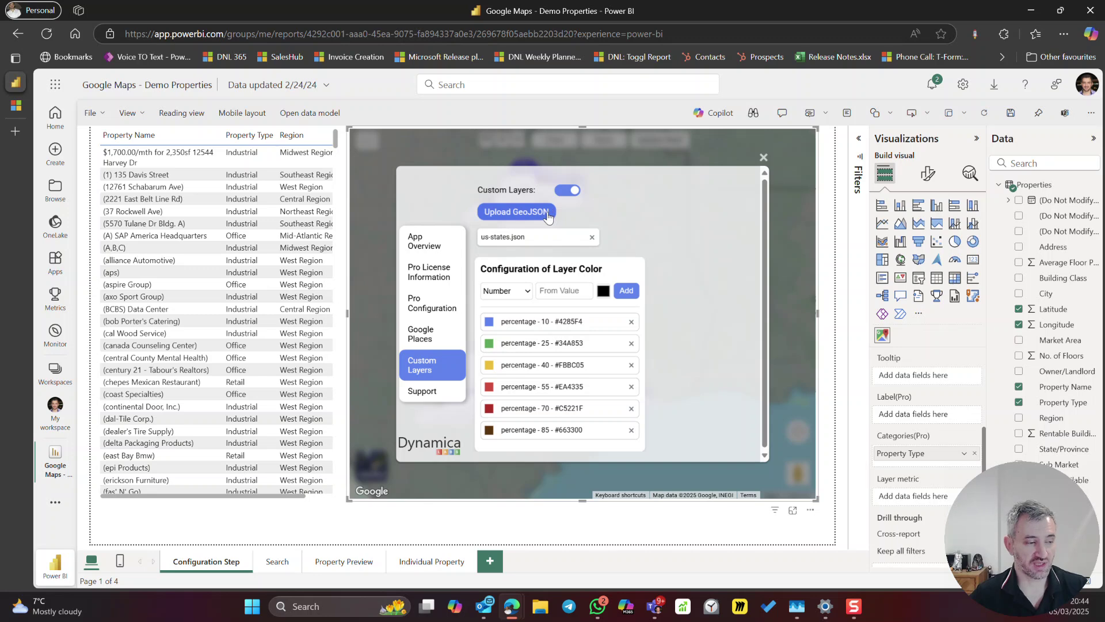
Step: Close the map visual's settings and zoom out and back in on the coloured property markers
left_click(763, 158)
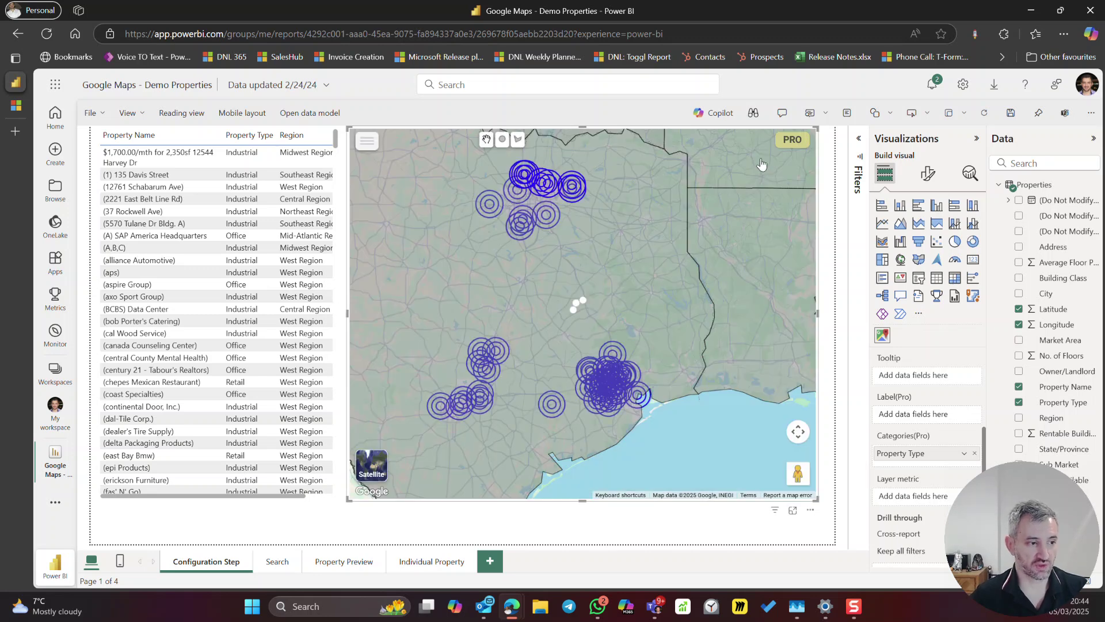
scroll(691, 263, "down", 3)
scroll(593, 264, "up", 2)
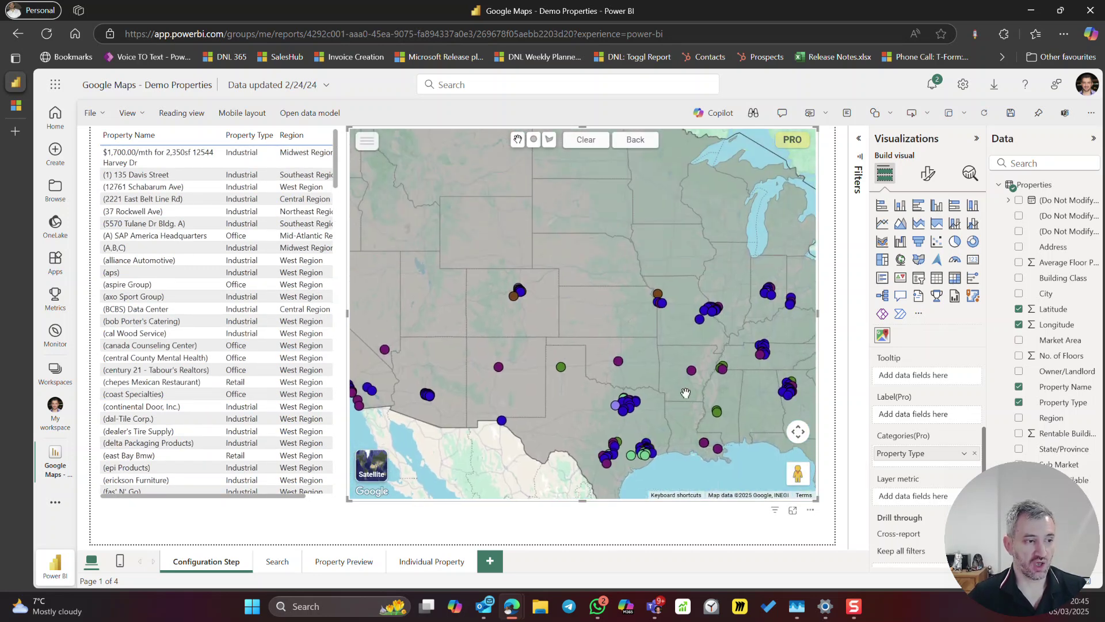
scroll(593, 264, "down", 2)
scroll(611, 246, "up", 2)
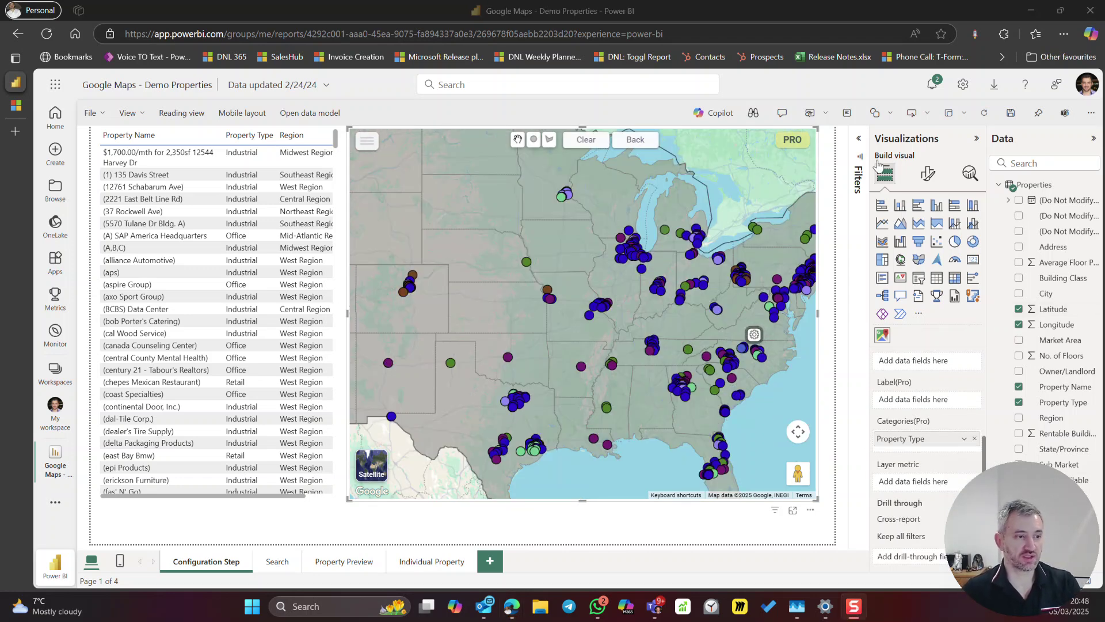
left_click(792, 139)
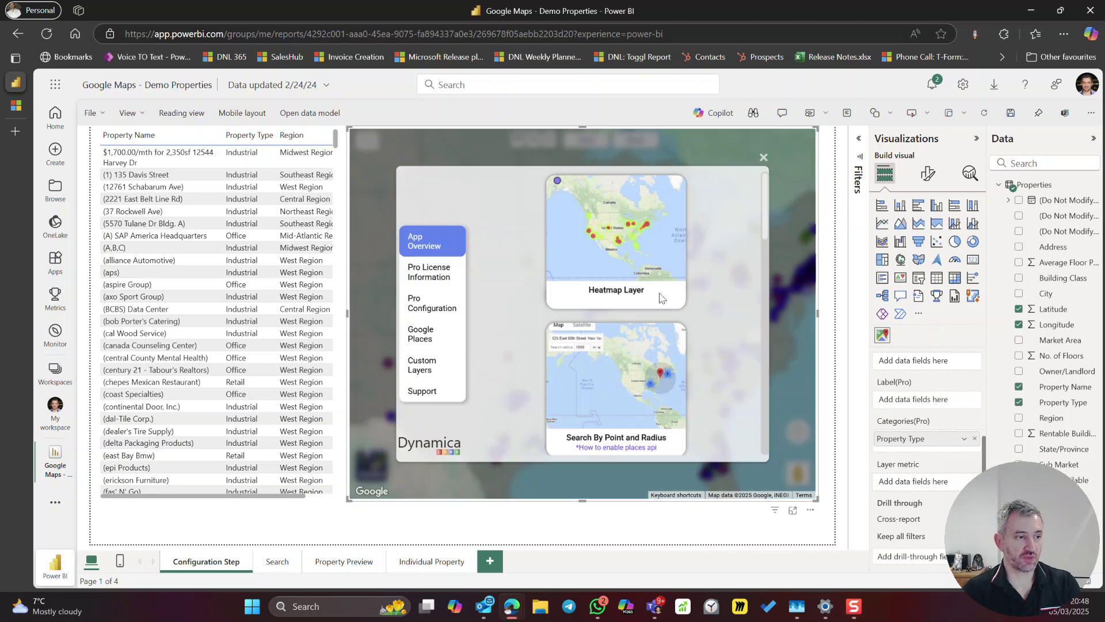
left_click(425, 397)
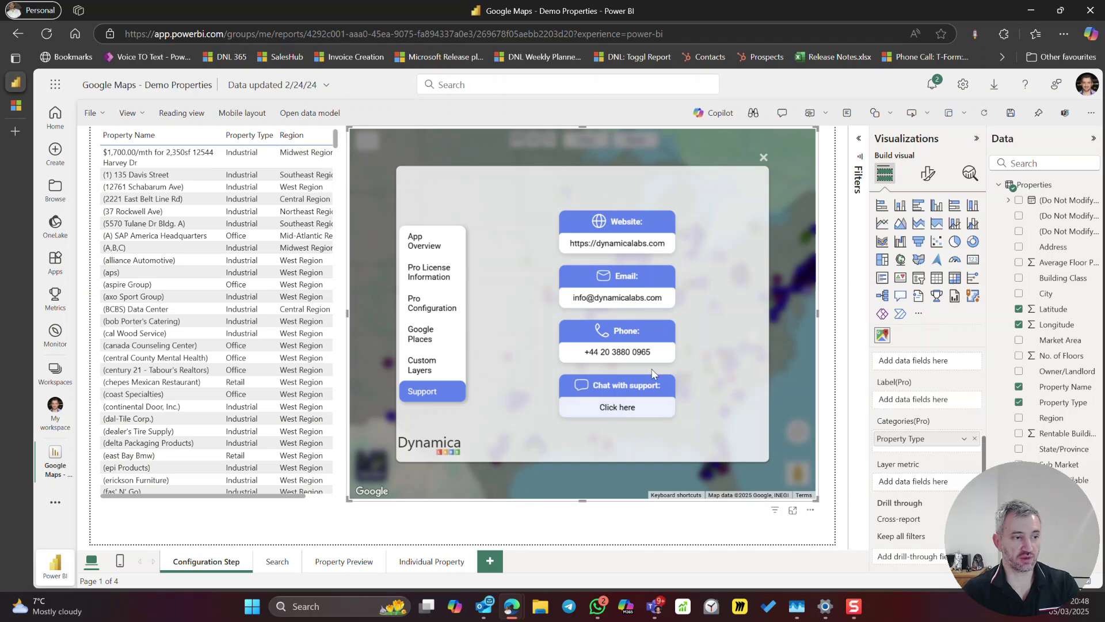
left_click(759, 164)
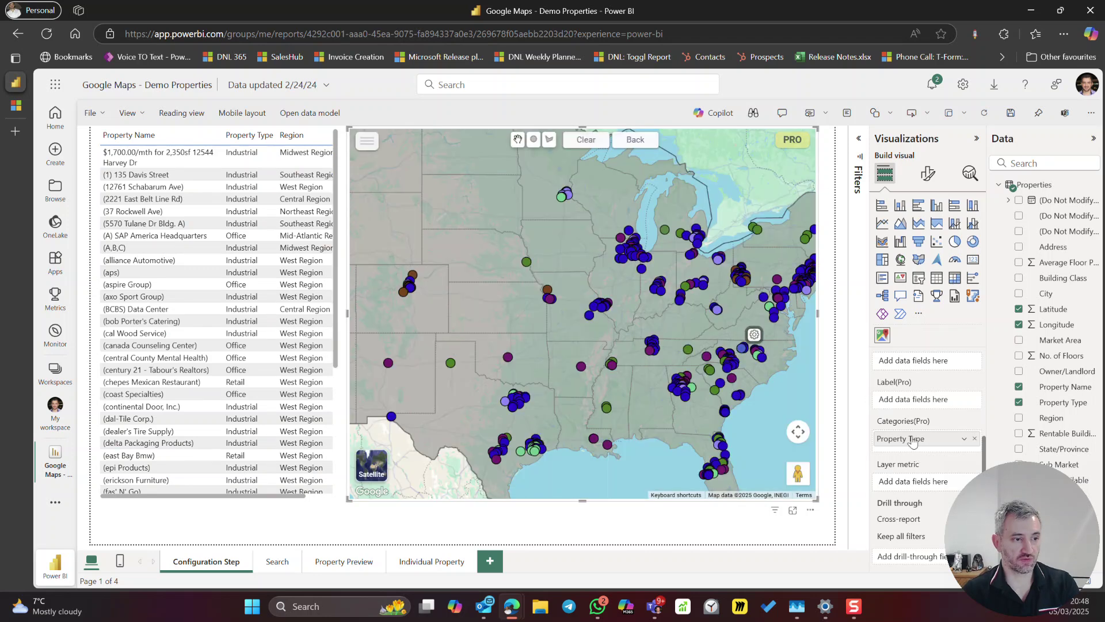
scroll(898, 425, "up", 3)
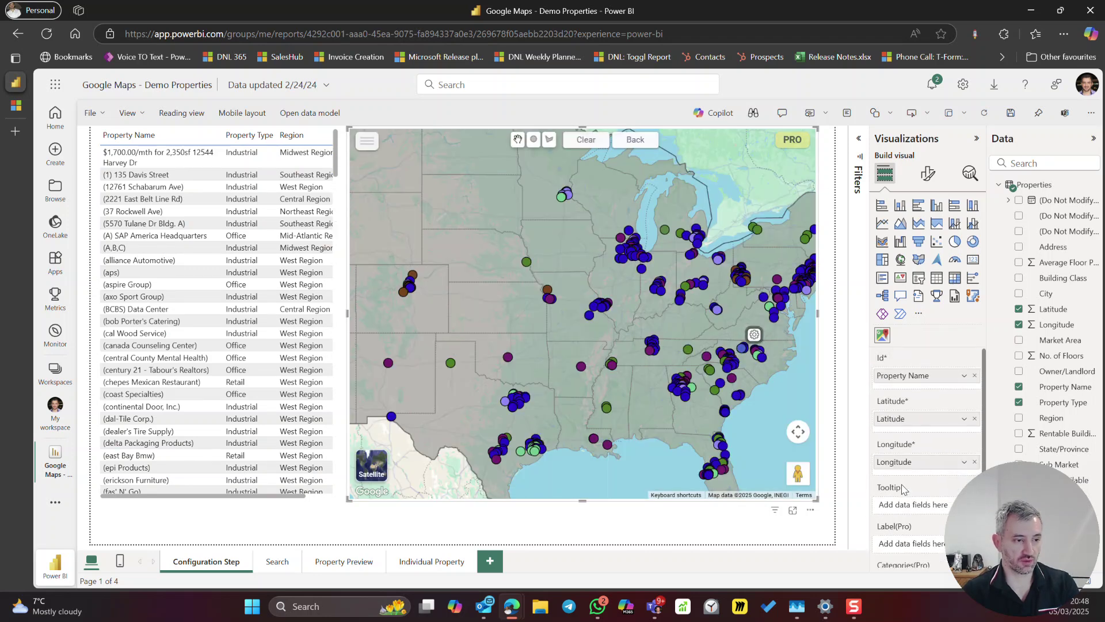
scroll(910, 506, "down", 1)
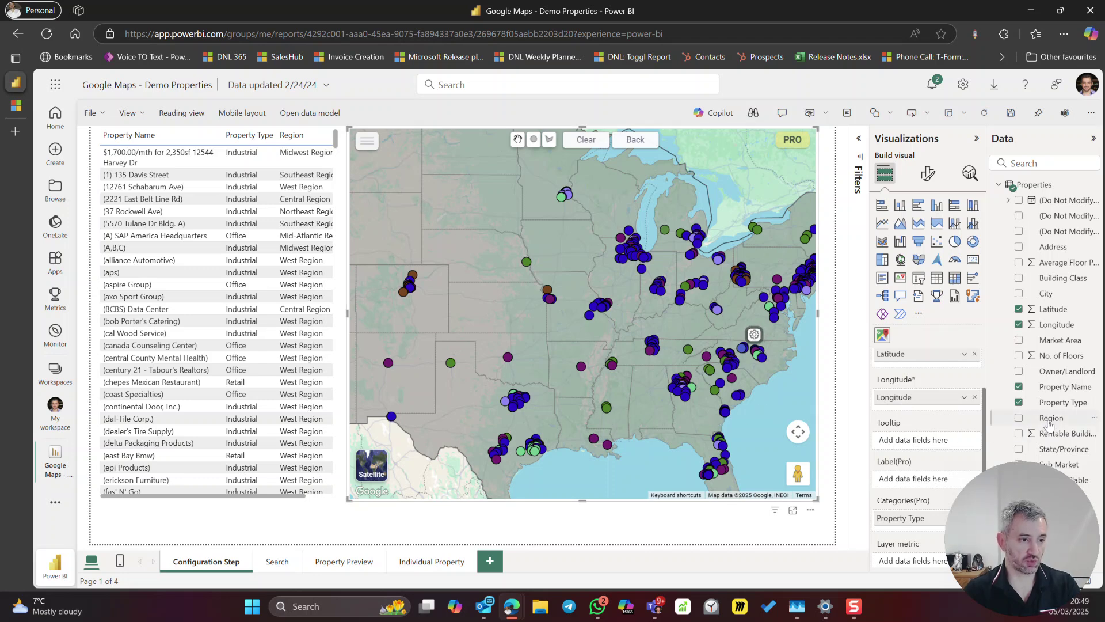
Step: Add Region, Property Name and City to the marker tooltip, and use Property Name as the label field
left_click_drag(1051, 423, 923, 443)
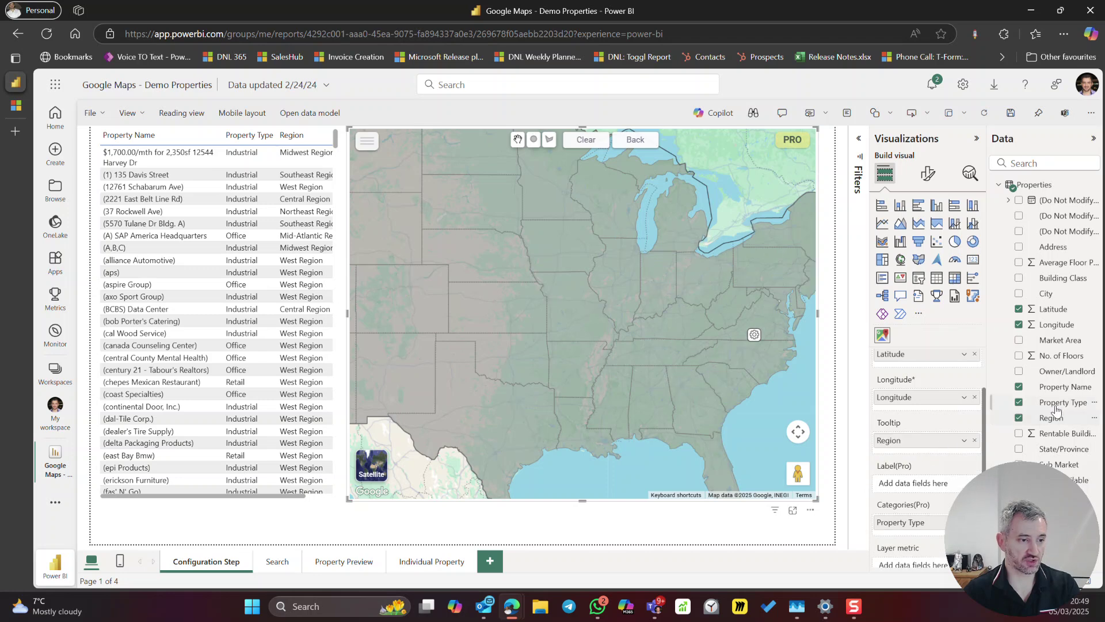
left_click_drag(1060, 391, 936, 440)
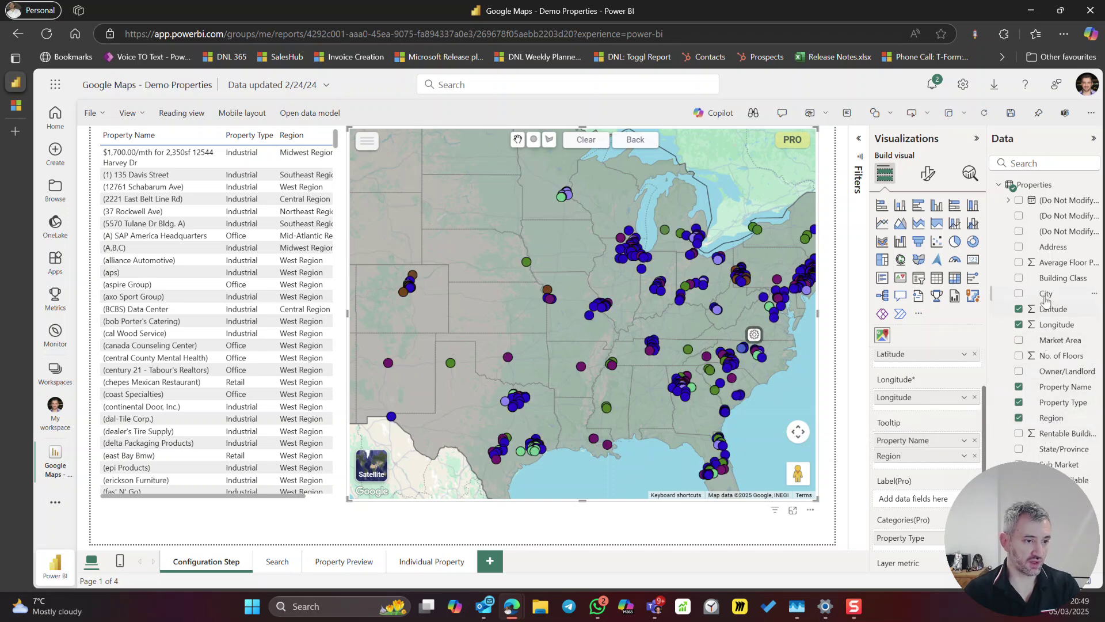
left_click_drag(1046, 300, 921, 469)
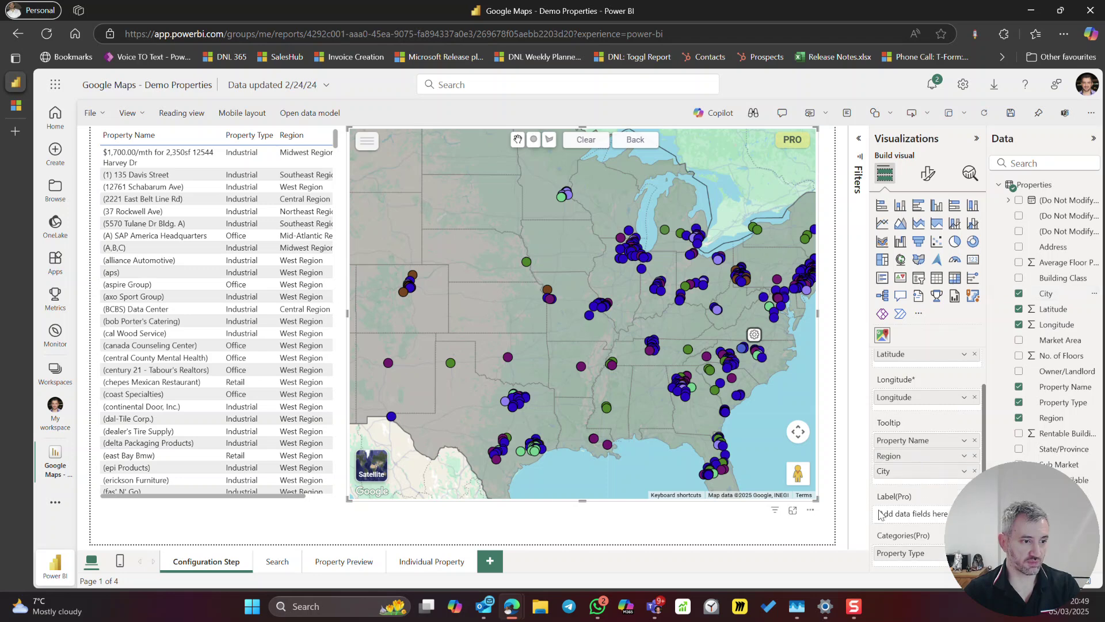
mouse_move(607, 412)
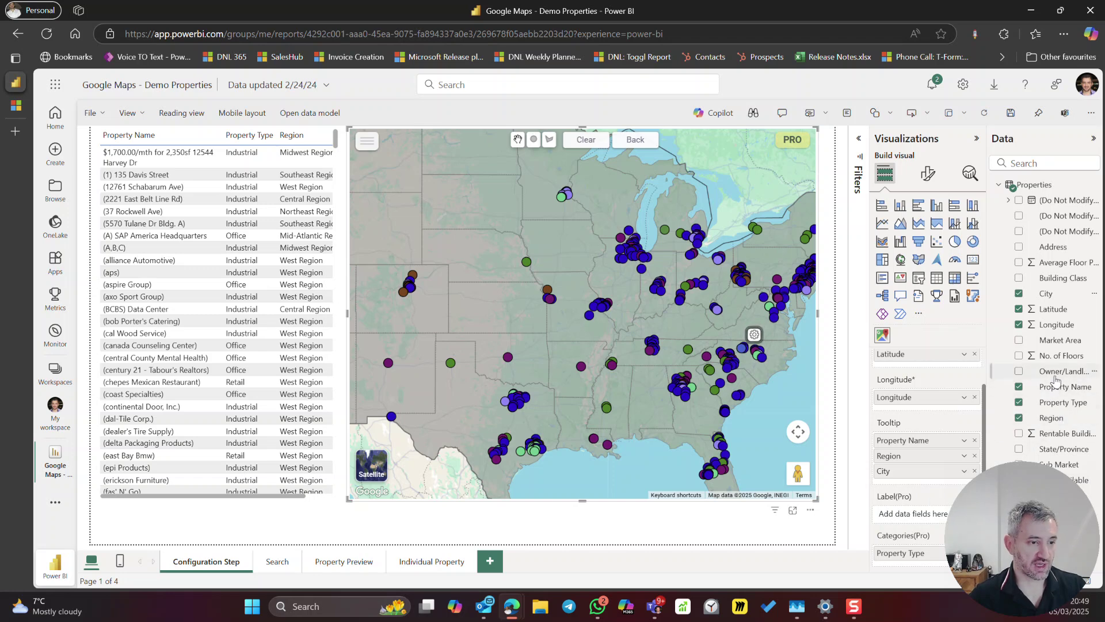
left_click_drag(1063, 394, 906, 519)
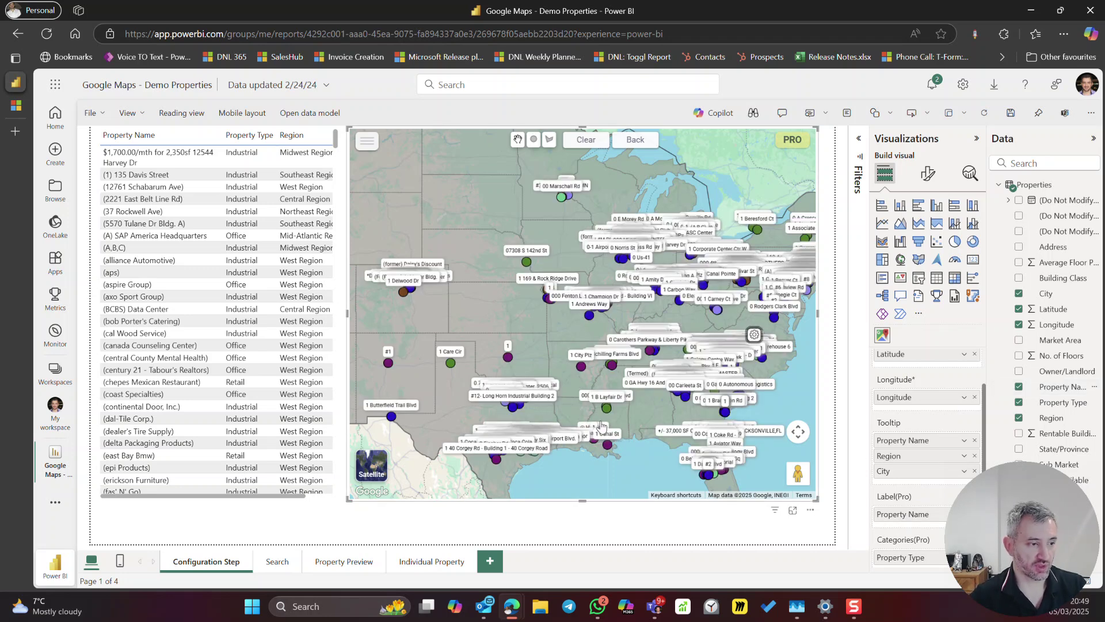
Step: Zoom and pan the map to inspect the property-name labels on closely spaced neighbouring markers
scroll(604, 429, "up", 5)
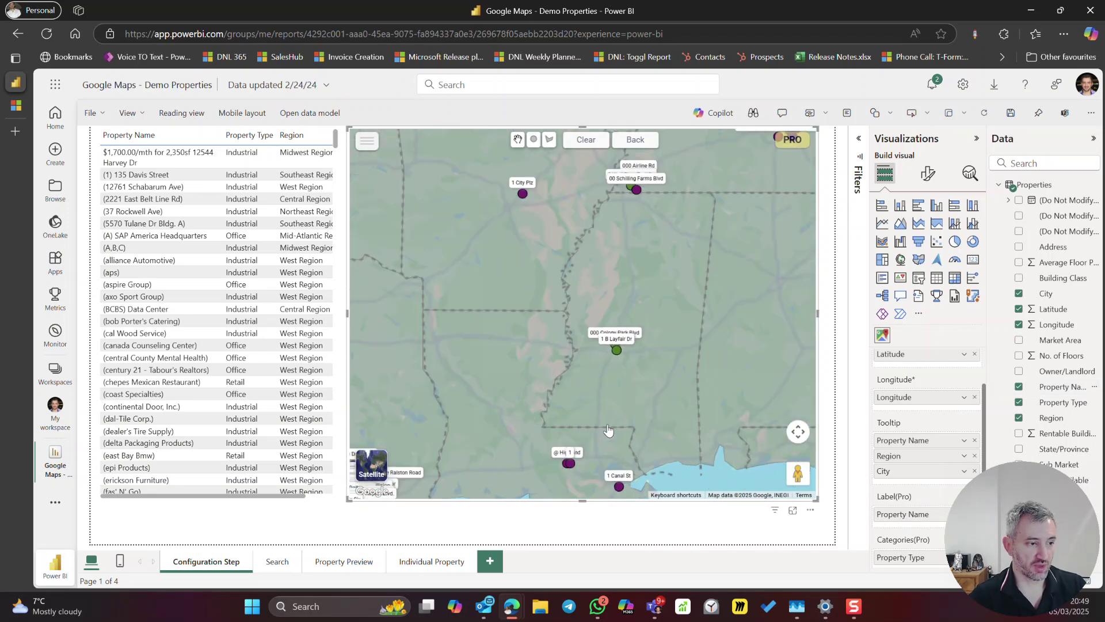
scroll(622, 283, "up", 3)
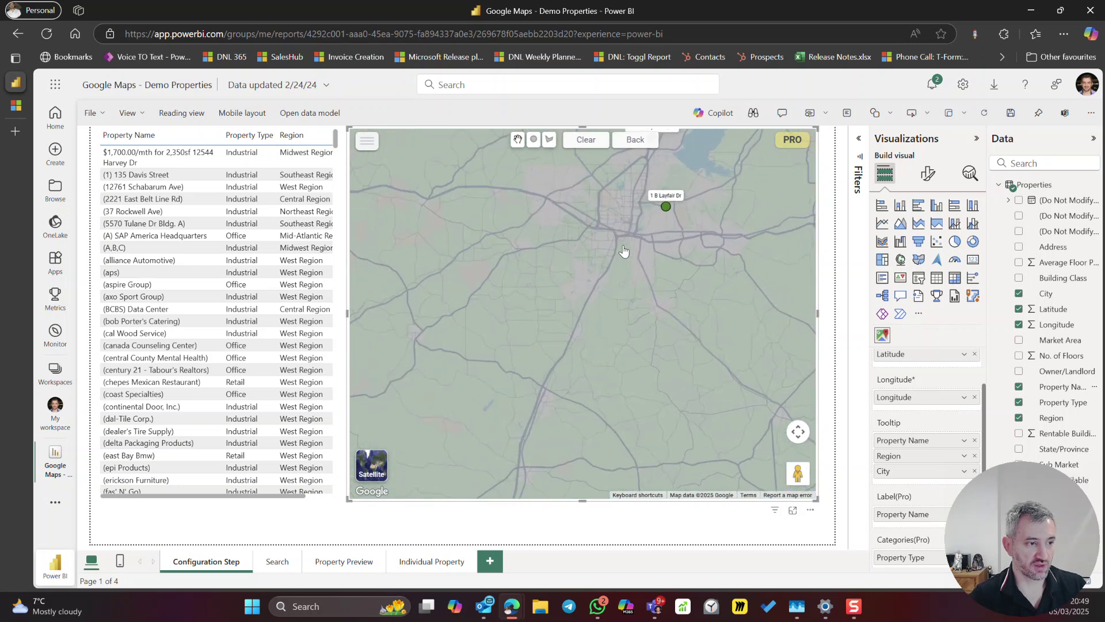
left_click_drag(580, 334, 564, 438)
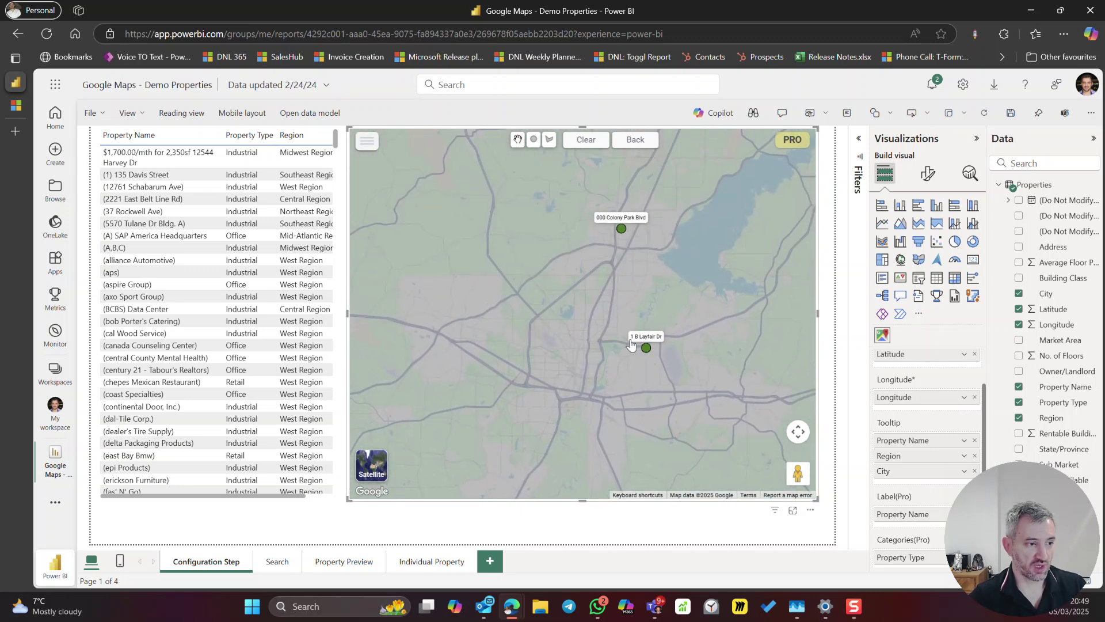
scroll(646, 346, "up", 3)
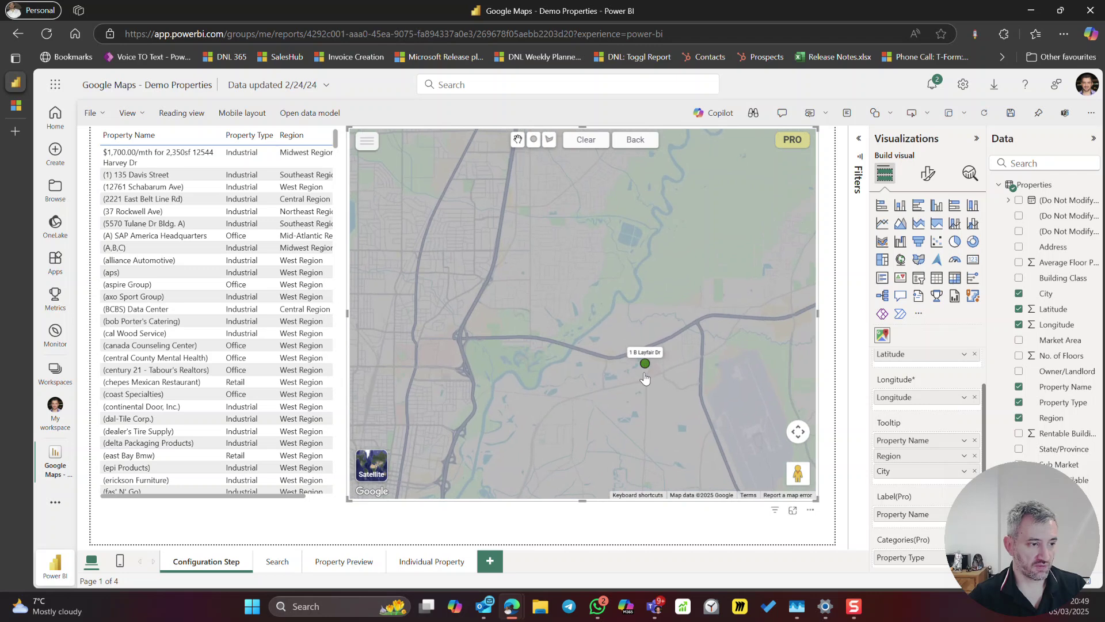
scroll(646, 365, "down", 3)
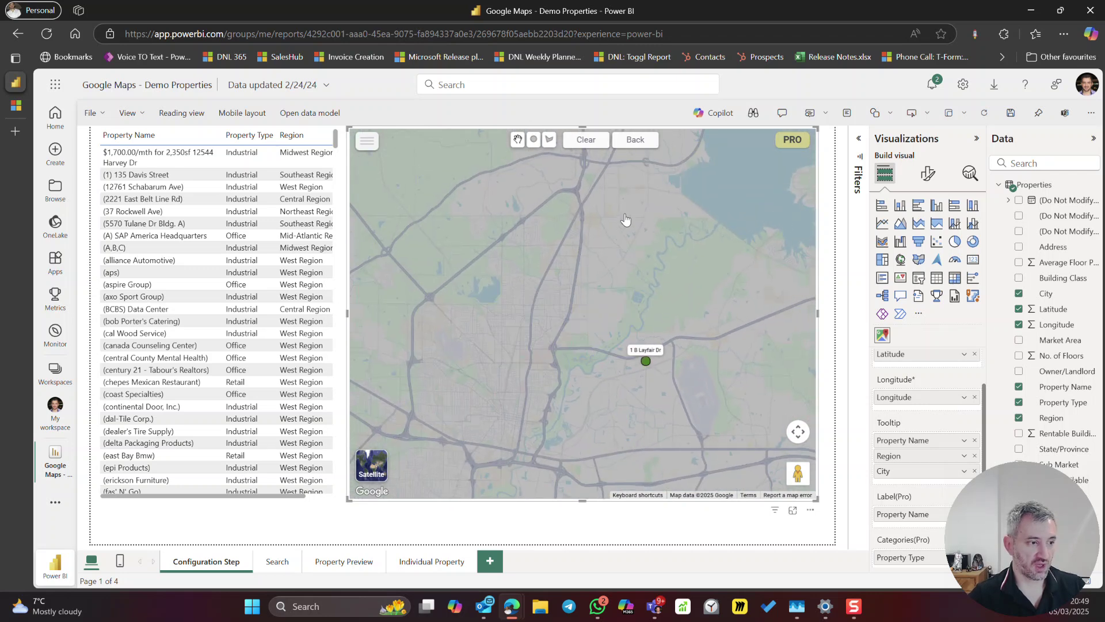
left_click_drag(636, 347, 655, 400)
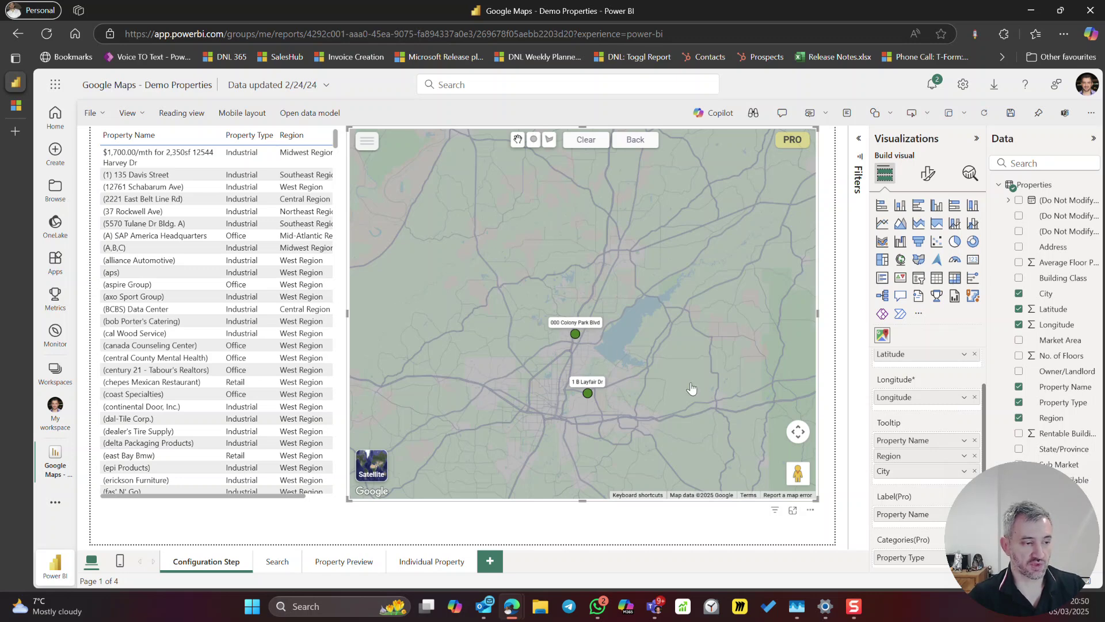
scroll(692, 389, "down", 3)
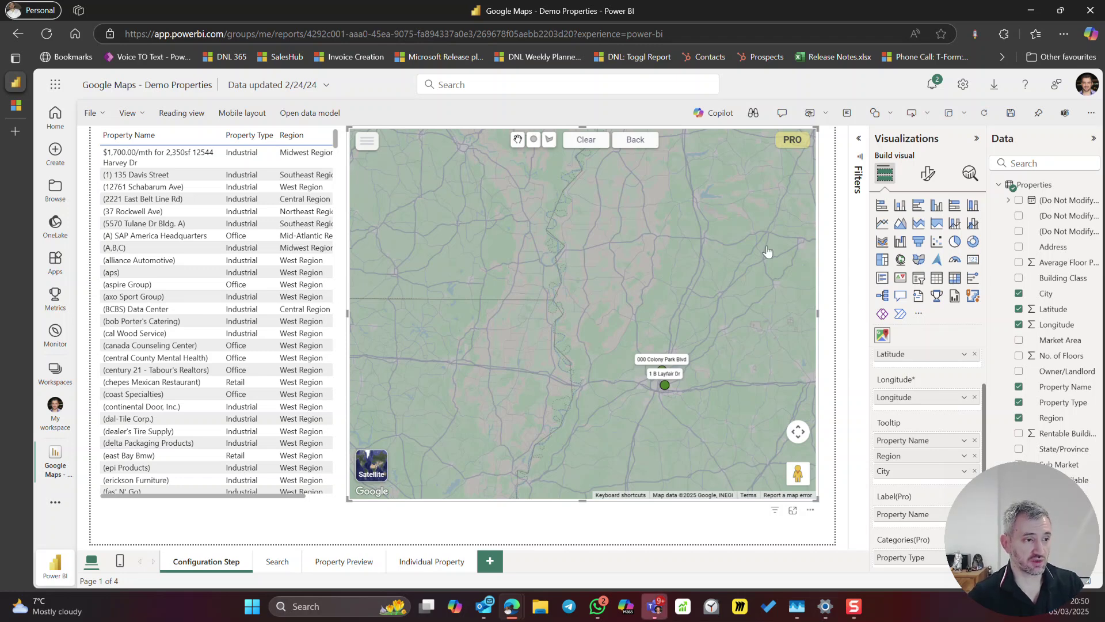
Step: Show the Dynamica visual's Support page listing website, email, phone and chat contacts
left_click(804, 140)
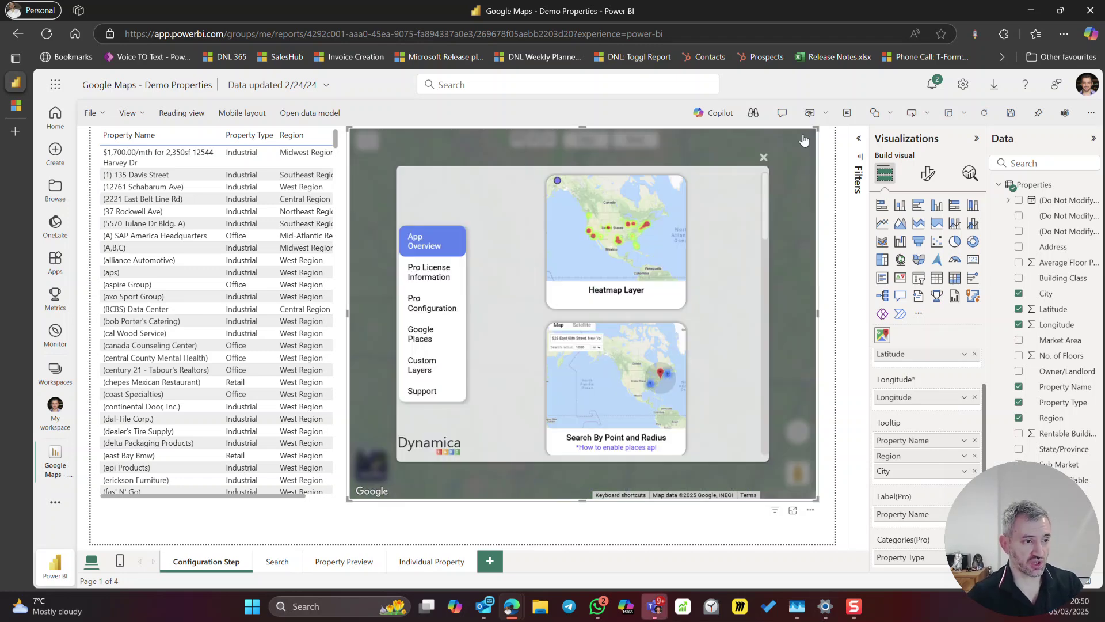
left_click(426, 391)
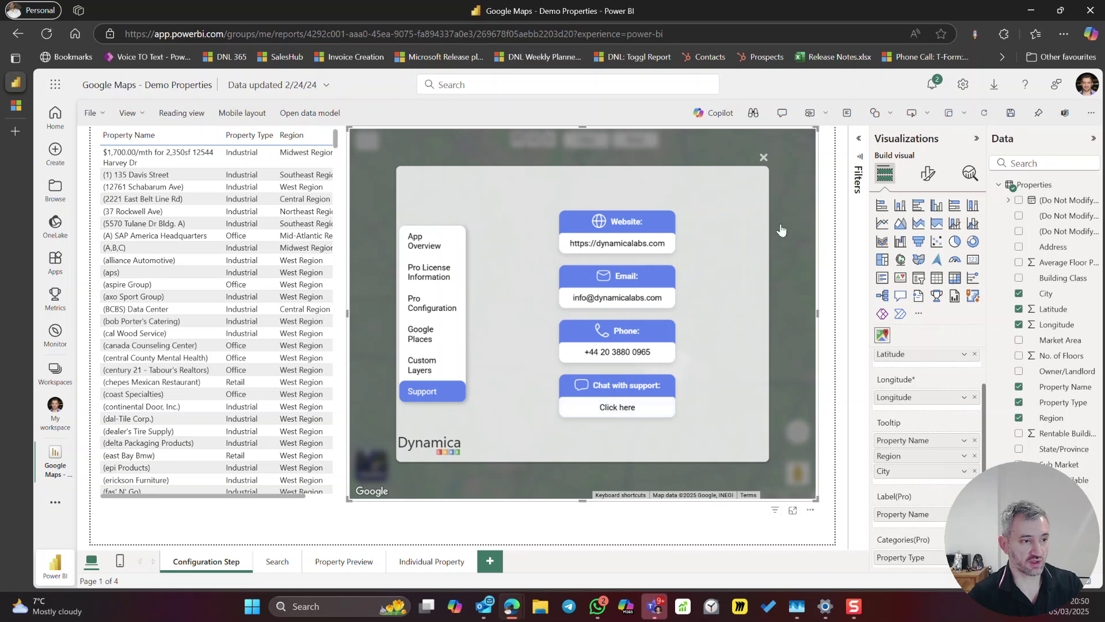